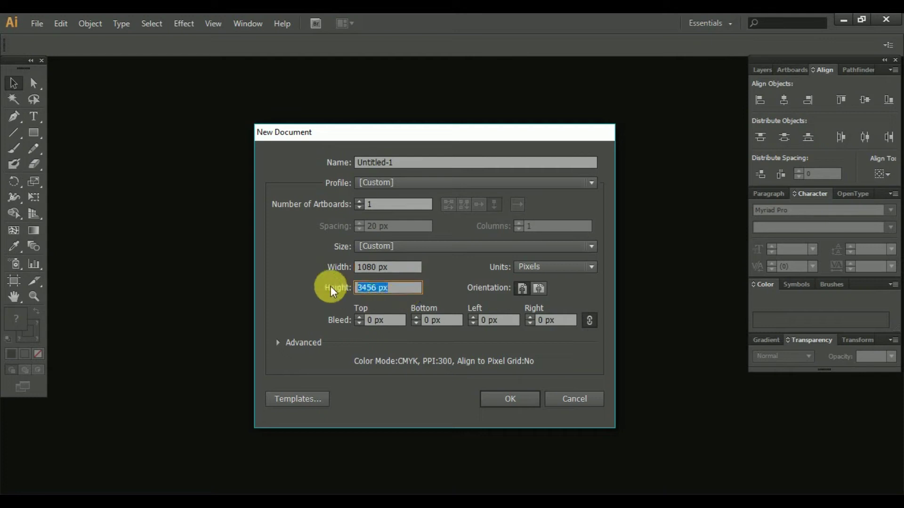
Create a 1080 × 3456 px document with rulers, then add and lock crossing vertical and horizontal guides
key("Return")
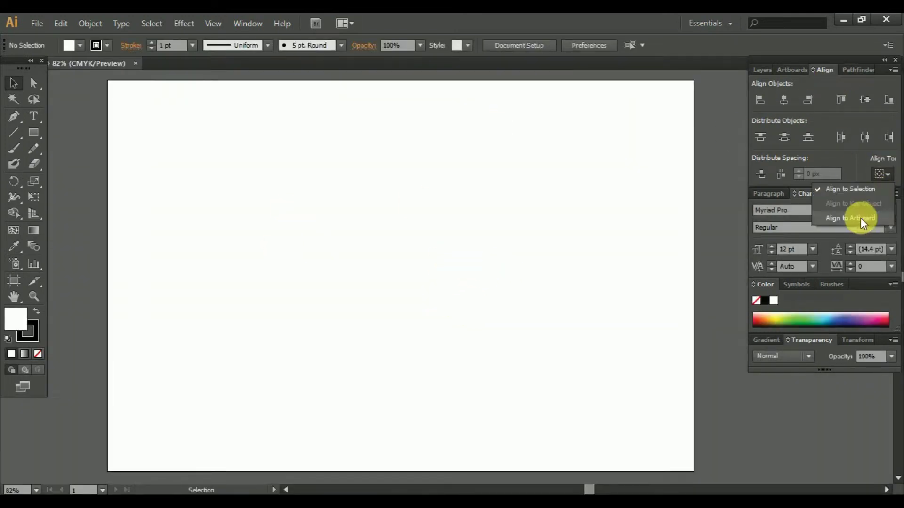
key("ctrl+r")
left_click_drag(6, 235, 386, 188)
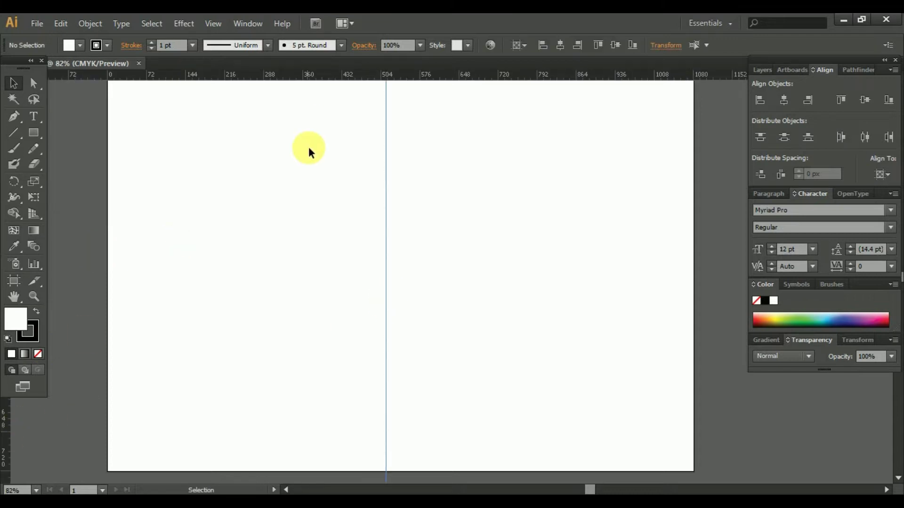
mouse_move(552, 73)
left_mouse_down()
mouse_move(470, 236)
mouse_move(430, 275)
left_mouse_up()
right_click(430, 274)
left_click(486, 348)
scroll(487, 347, "up", 3)
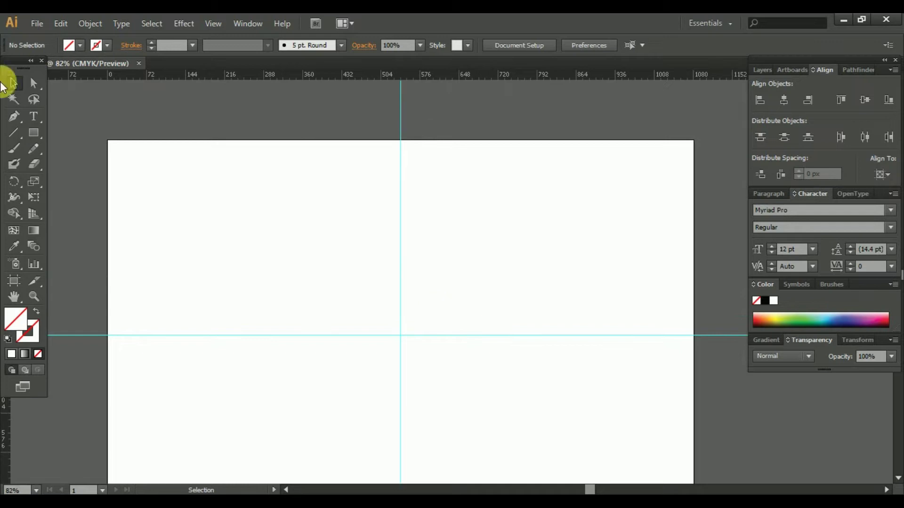
Draw half of the rocket body curve with the Pen tool and give it a black stroke
left_click(400, 233)
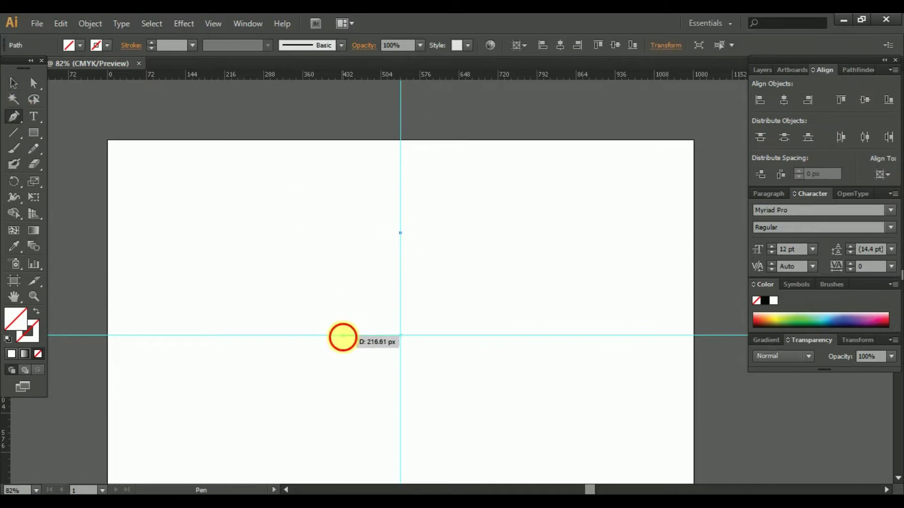
left_click(343, 395)
scroll(357, 348, "down", 6)
mouse_move(374, 295)
left_mouse_down()
mouse_move(380, 313)
mouse_move(371, 305)
left_mouse_up()
scroll(157, 141, "up", 5)
scroll(375, 322, "up", 2)
key("a")
double_click(20, 341)
left_click(635, 236)
scroll(390, 301, "down", 2)
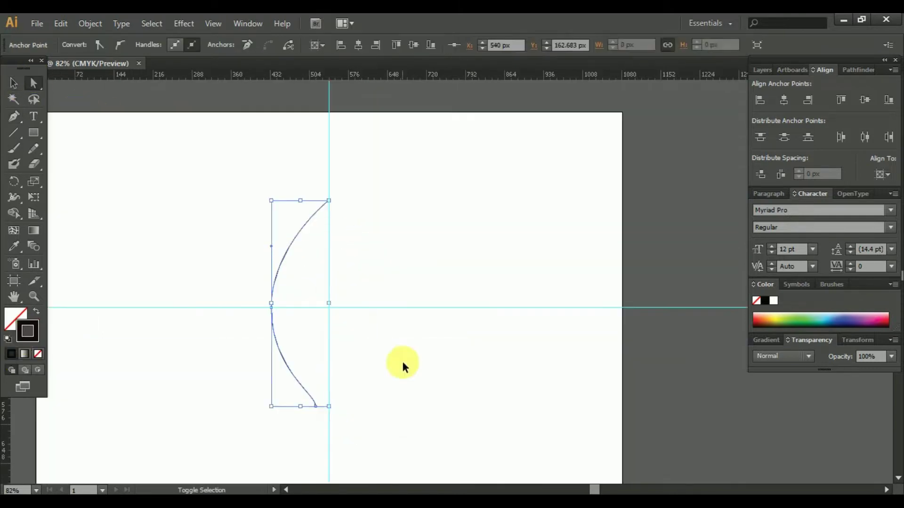
Raise the curve's top point and reshape its middle bend
left_click(404, 365)
left_click(33, 83)
left_click_drag(331, 198, 332, 179)
mouse_move(271, 245)
left_mouse_down()
mouse_move(266, 210)
mouse_move(283, 217)
left_mouse_up()
scroll(325, 395, "down", 2)
left_click_drag(315, 346, 317, 352)
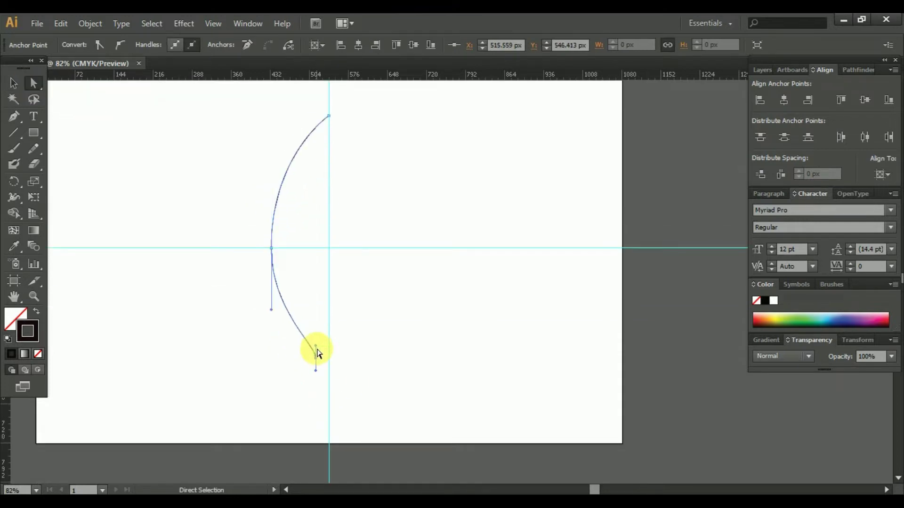
scroll(146, 177, "up", 2)
Make a Reflect copy of the half curve to form the other side
key("v")
right_click(291, 202)
left_click(495, 432)
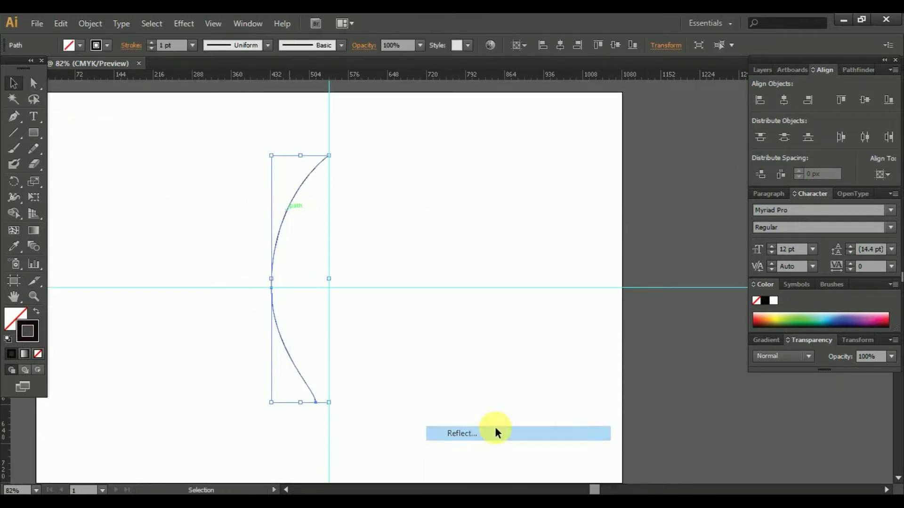
left_click(565, 339)
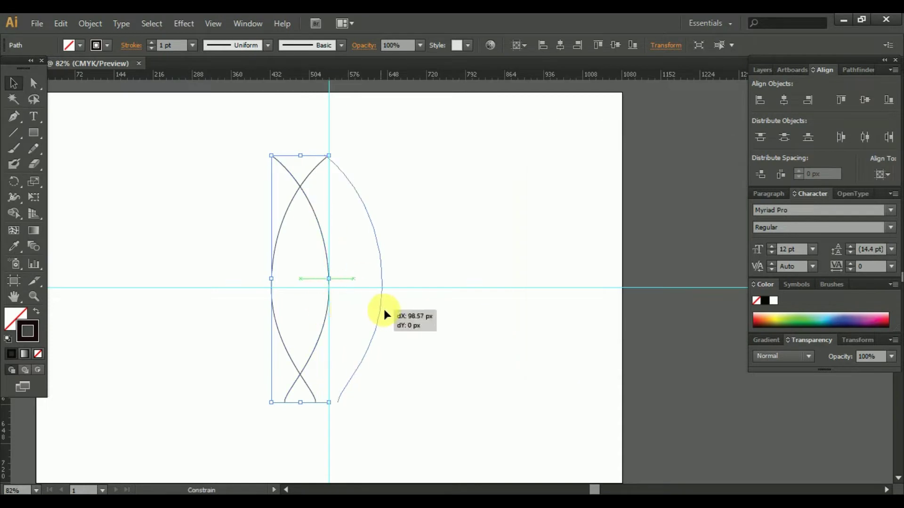
left_click_drag(385, 314, 385, 314)
left_click(461, 236)
scroll(426, 152, "up", 10)
Snap the mirrored copy's top onto the apex, checking it in Outline view
key("ctrl+y")
key("ctrl+plus")
left_click_drag(378, 269, 346, 239)
scroll(369, 256, "down", 5)
key("ctrl+y")
scroll(309, 199, "up", 3)
Select the two apex anchors where the halves meet, then view the whole outline
key("a")
left_click_drag(308, 199, 524, 295)
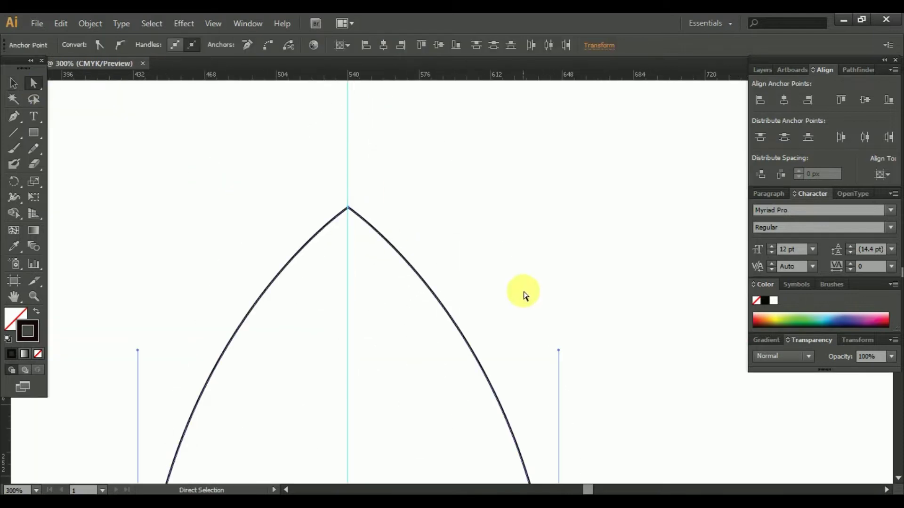
scroll(362, 234, "down", 2)
scroll(329, 301, "down", 2)
scroll(292, 362, "down", 5)
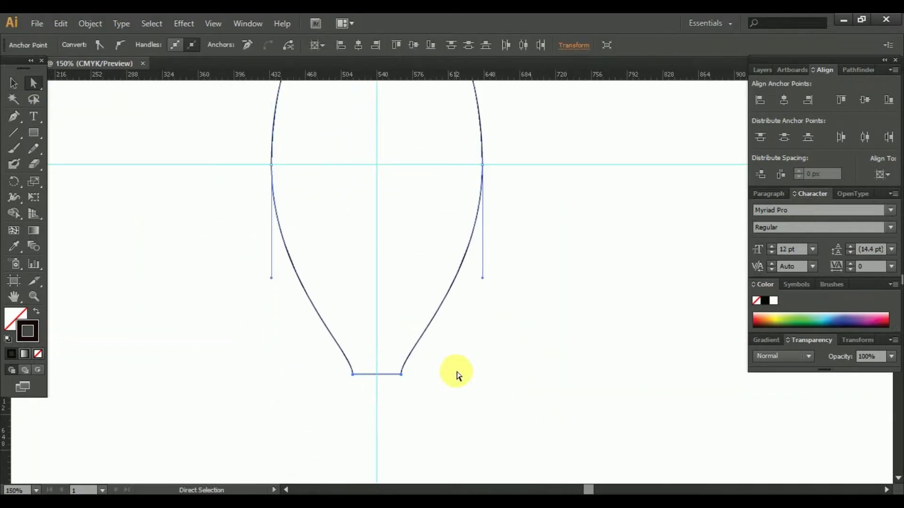
left_click(156, 338)
key("ctrl+1")
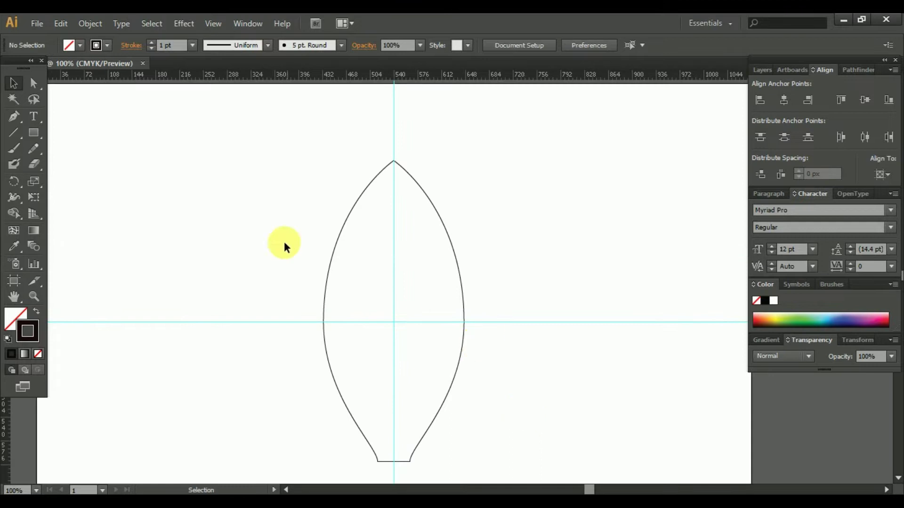
scroll(329, 282, "down", 1)
Centre a circle on the body's base and squash it into a flat ellipse
scroll(490, 419, "down", 1)
left_click_drag(33, 133, 71, 164)
scroll(185, 248, "down", 2)
mouse_move(179, 244)
left_mouse_down()
mouse_move(245, 309)
mouse_move(420, 368)
mouse_move(426, 334)
left_mouse_up()
key("v")
left_click(456, 252, "shift")
left_click(784, 100)
left_click(394, 382)
scroll(424, 348, "up", 4)
Merge the ellipse top into the body with Shape Builder, deleting the trapezoid and lower ellipse
left_click(313, 275)
left_click_drag(586, 312, 50, 83)
left_click(13, 213)
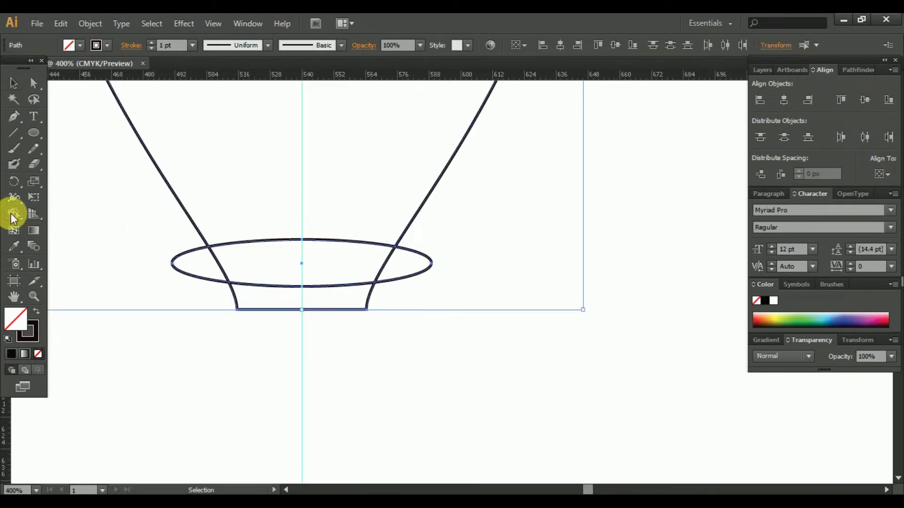
left_click(329, 307, "alt")
left_click(326, 284, "alt")
key("ctrl+minus")
left_click_drag(325, 283, 347, 337)
key("v")
scroll(345, 331, "up", 3)
scroll(344, 331, "down", 1)
scroll(344, 331, "down", 2)
scroll(344, 331, "down", 4)
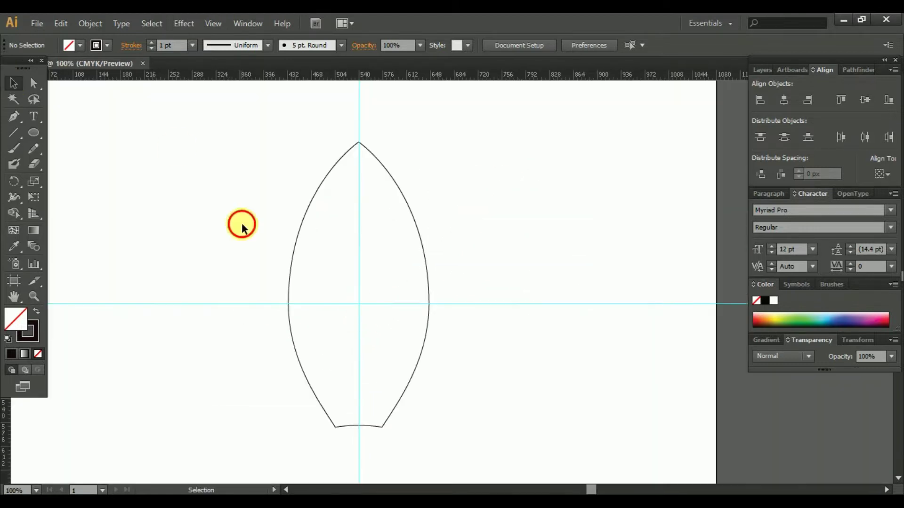
Copy the body outline and move the copy to the left of the artboard
left_click(347, 245)
left_click(60, 24)
left_click(81, 87)
key("ctrl+v")
left_click_drag(492, 245, 237, 242)
left_click(450, 272)
scroll(112, 140, "up", 1)
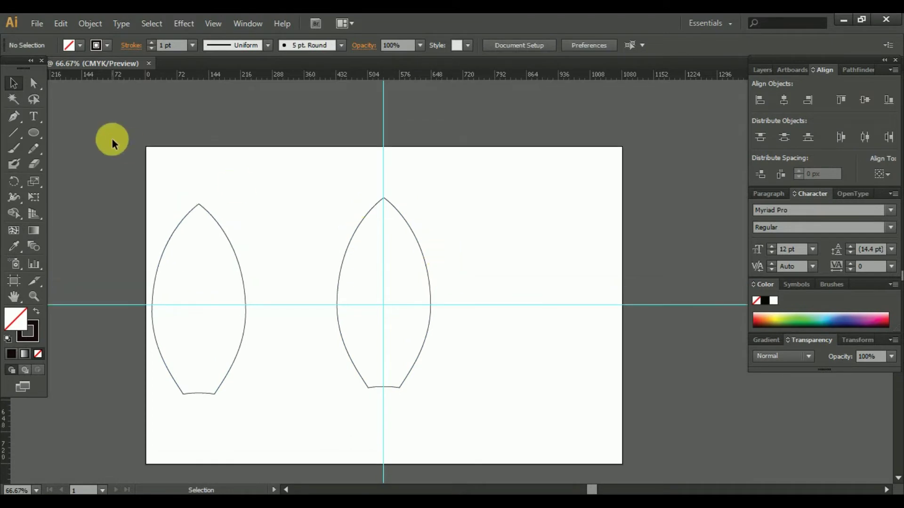
Draw a flat ellipse, duplicate it just below, and align the two ellipses
left_click(34, 133)
left_click_drag(469, 208, 592, 216)
key("v")
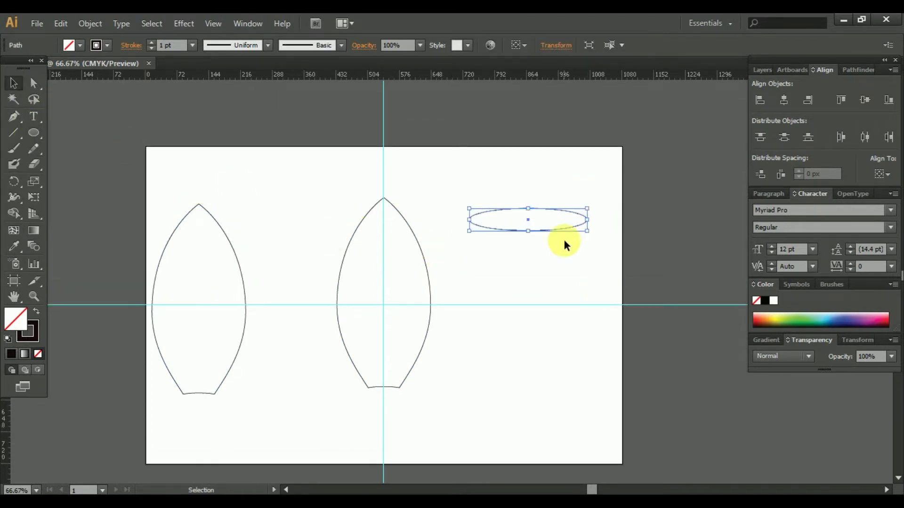
left_click(61, 23)
left_click(107, 99)
left_click_drag(476, 286, 568, 231)
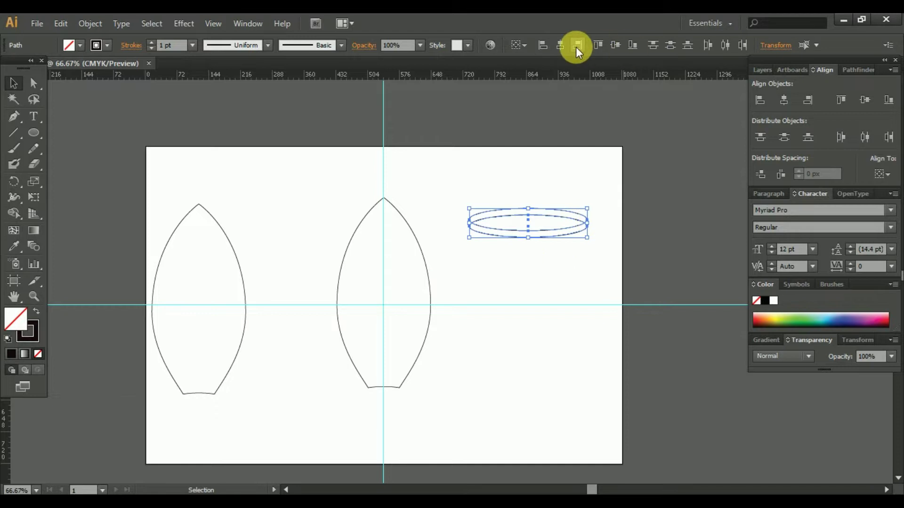
left_click(548, 271)
mouse_move(549, 271)
left_mouse_down()
mouse_move(232, 175)
mouse_move(328, 196)
left_mouse_up()
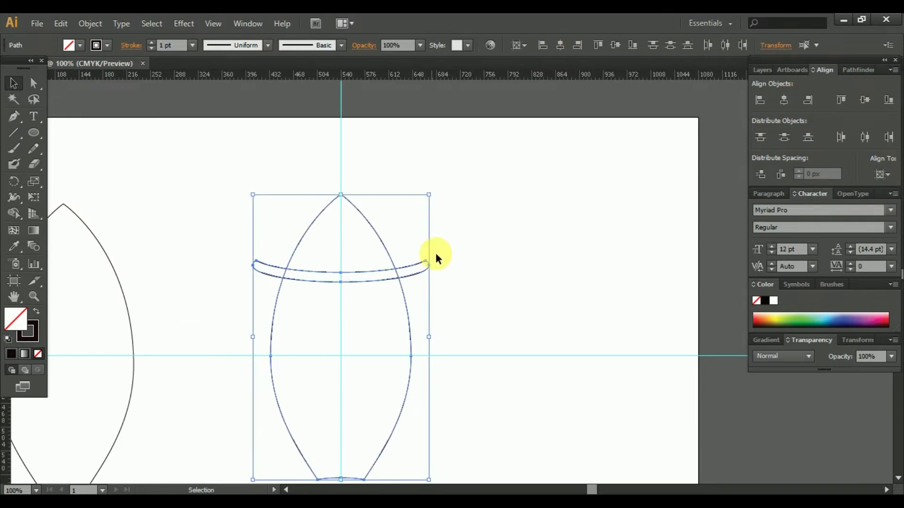
Cut a curved band from the body with Shape Builder and adjust its height and corners
left_click_drag(489, 255, 433, 238)
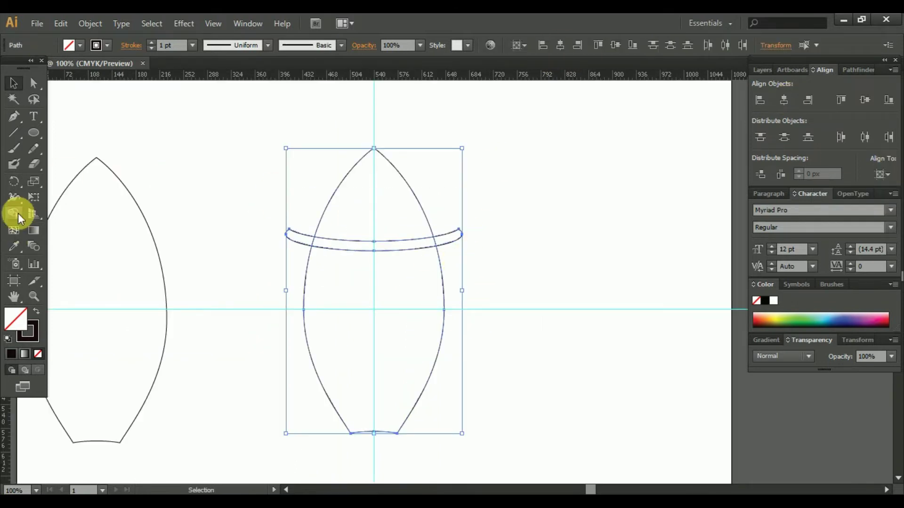
left_click(13, 214)
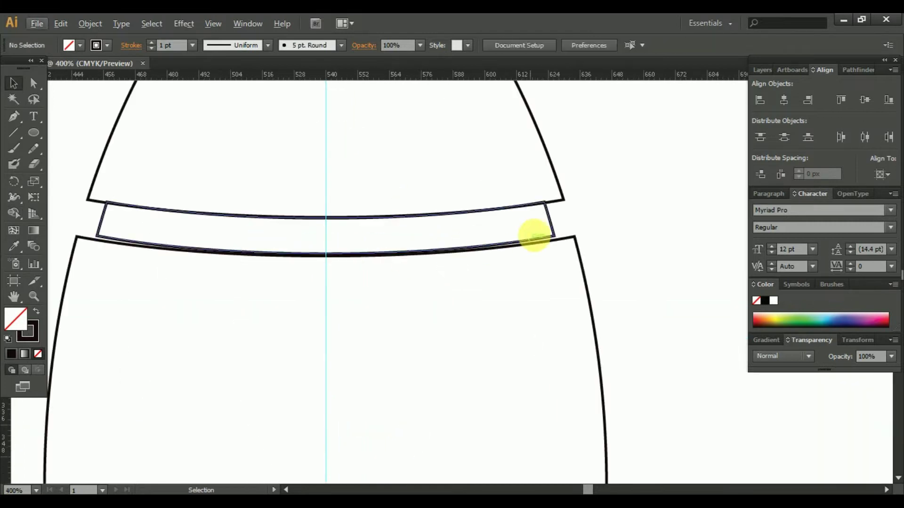
left_click_drag(325, 259, 329, 295)
left_click_drag(325, 203, 326, 158)
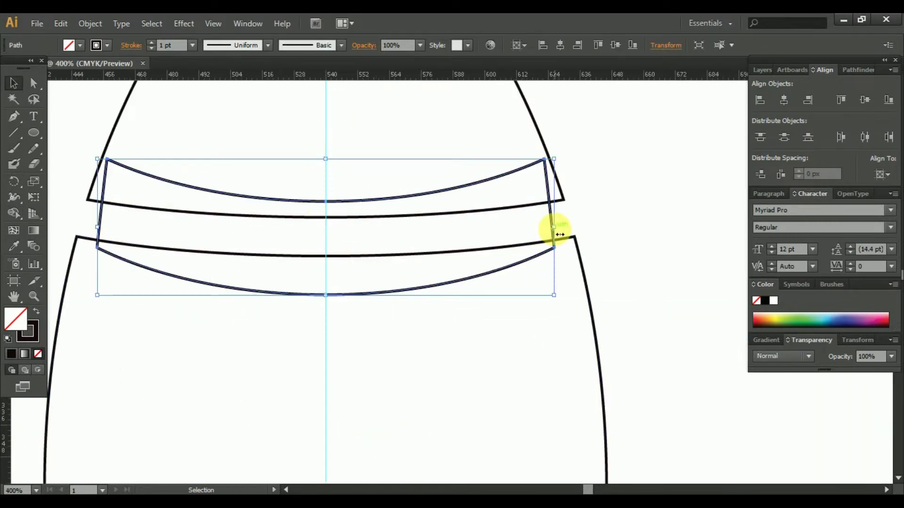
key("a")
left_click_drag(109, 160, 102, 179)
left_click_drag(545, 160, 547, 178)
key("v")
left_click_drag(558, 236, 567, 243)
Check the band's corner points and curves, then zoom out to view the whole rocket
left_click(595, 272)
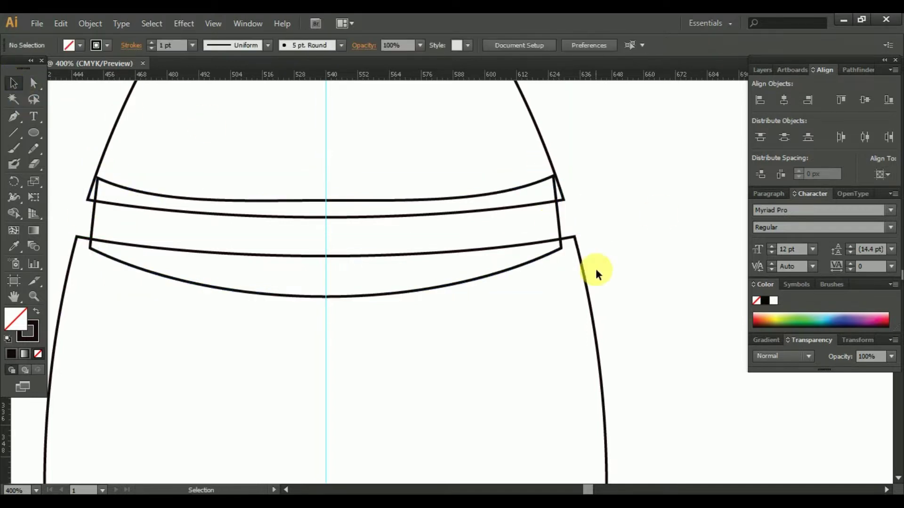
left_click(561, 252)
left_click(186, 275)
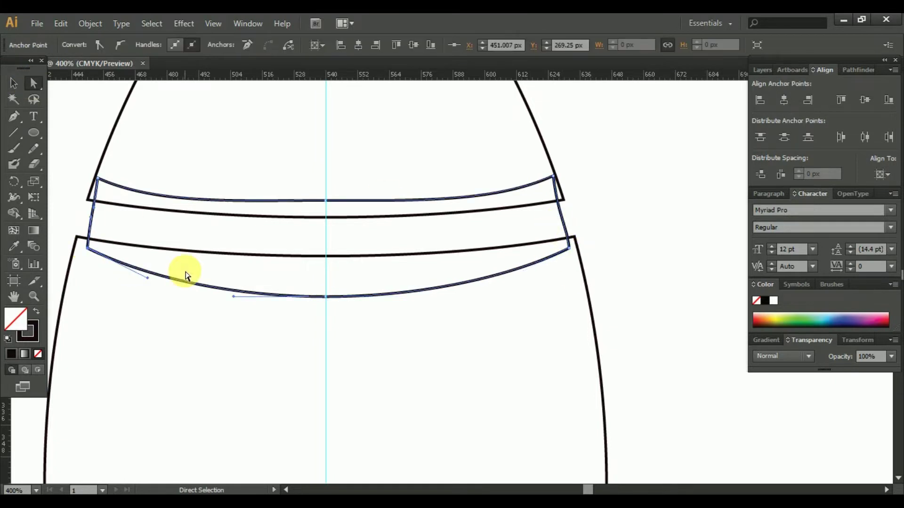
left_click(11, 85)
key("ctrl+minus")
key("ctrl+minus")
key("ctrl+minus")
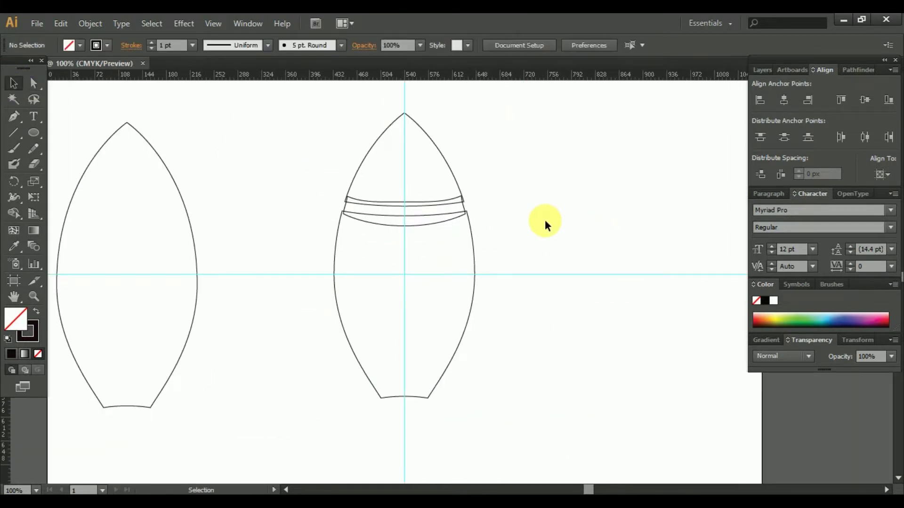
key("ctrl+plus")
scroll(559, 314, "down", 1)
left_click_drag(414, 169, 572, 426)
scroll(434, 348, "down", 2)
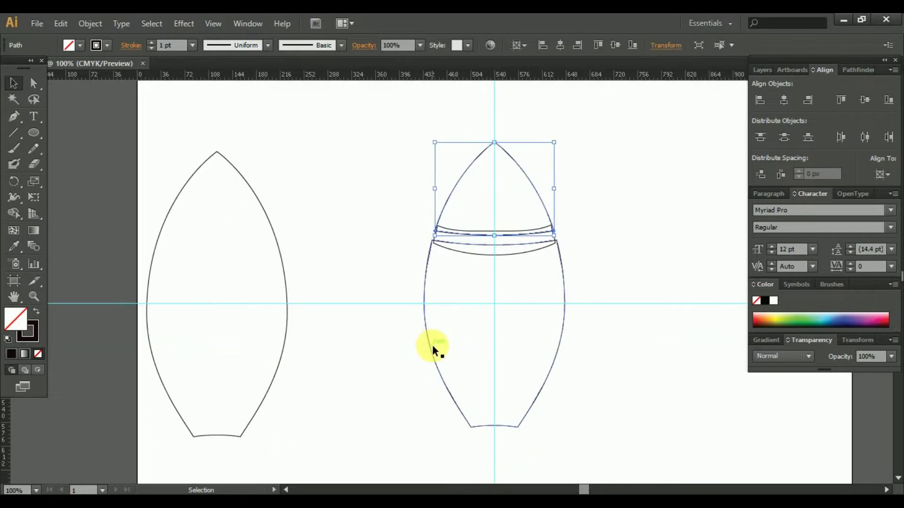
Fill the rocket nose cone and body red and the band between them grey
left_click(10, 355)
double_click(14, 317)
left_click(501, 270)
left_click(642, 229)
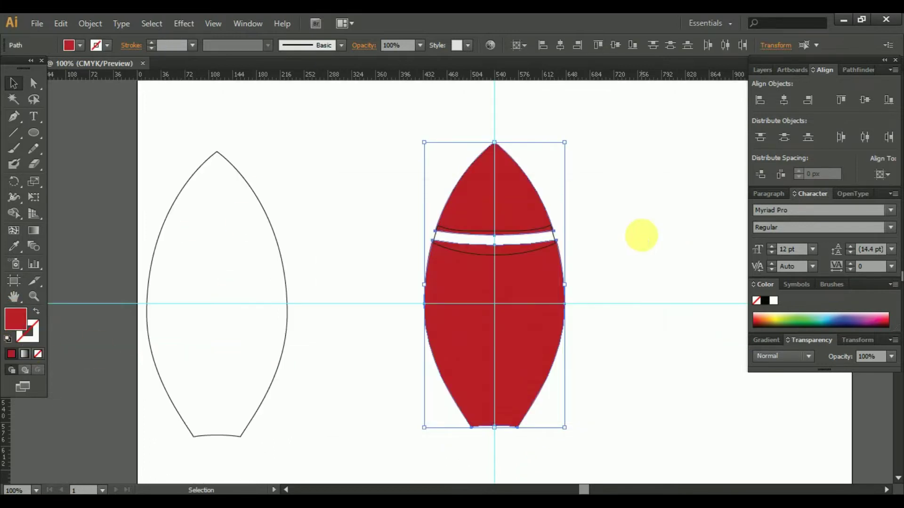
left_click(524, 267)
double_click(14, 318)
left_click(649, 230)
right_click(510, 263)
left_click(623, 334)
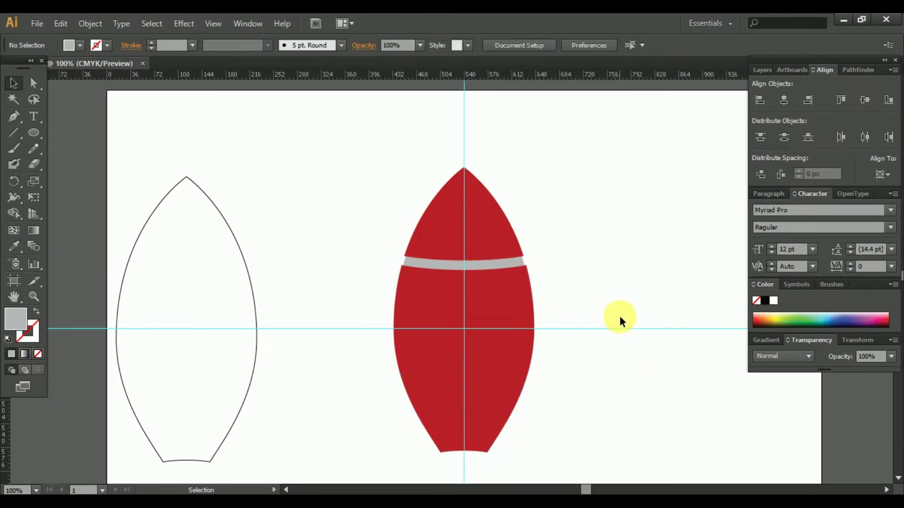
Hide the guides and select the red nose cone
scroll(620, 319, "up", 2)
left_click(365, 210)
left_click(590, 204)
right_click(538, 225)
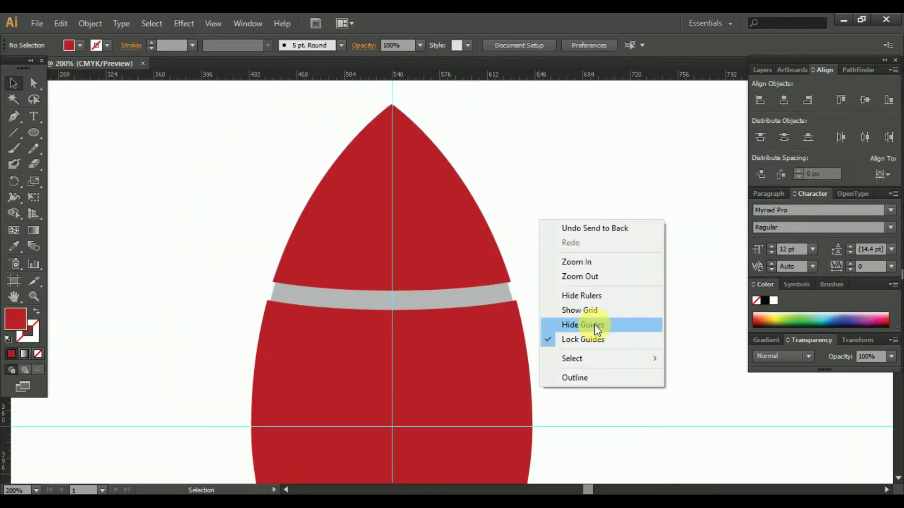
left_click(591, 329)
left_click(448, 251)
Add gradient mesh points to the nose cone, including one on its left side
key("u")
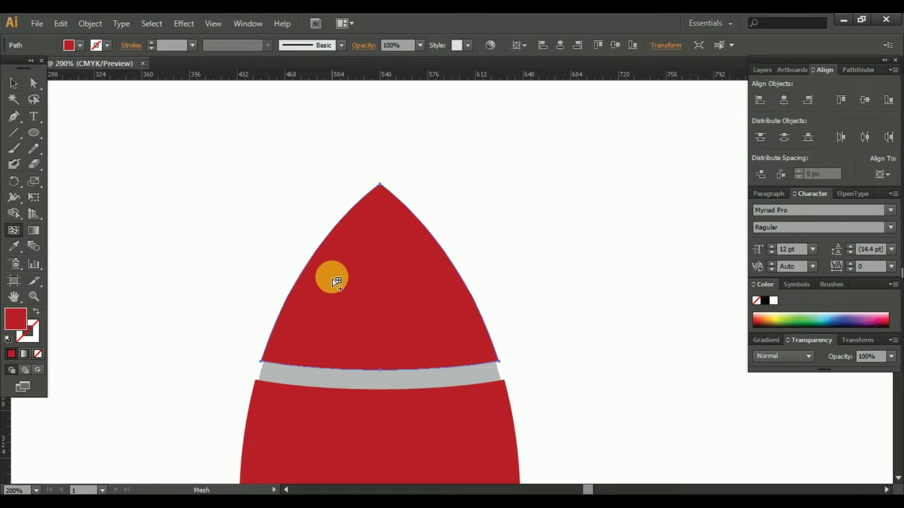
left_click(336, 282)
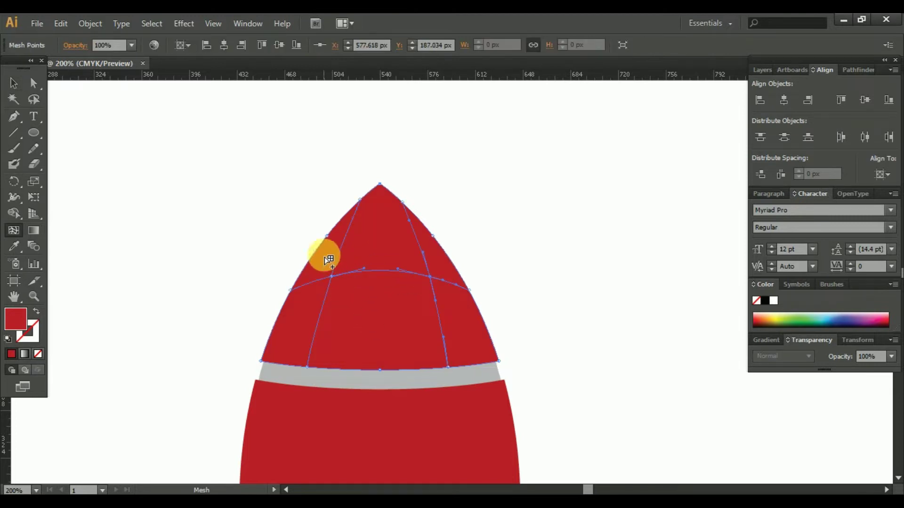
left_click(17, 84)
key("u")
left_click(295, 295)
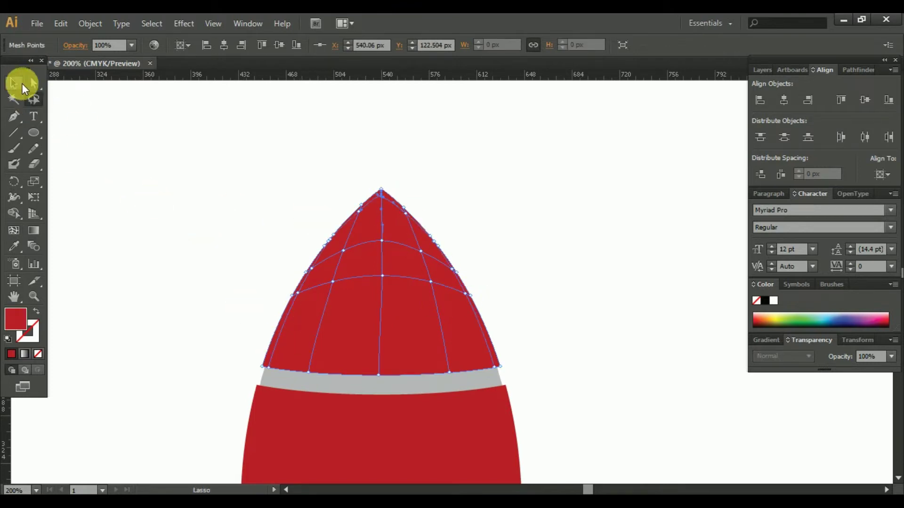
key("ctrl+plus")
left_click_drag(376, 274, 429, 248)
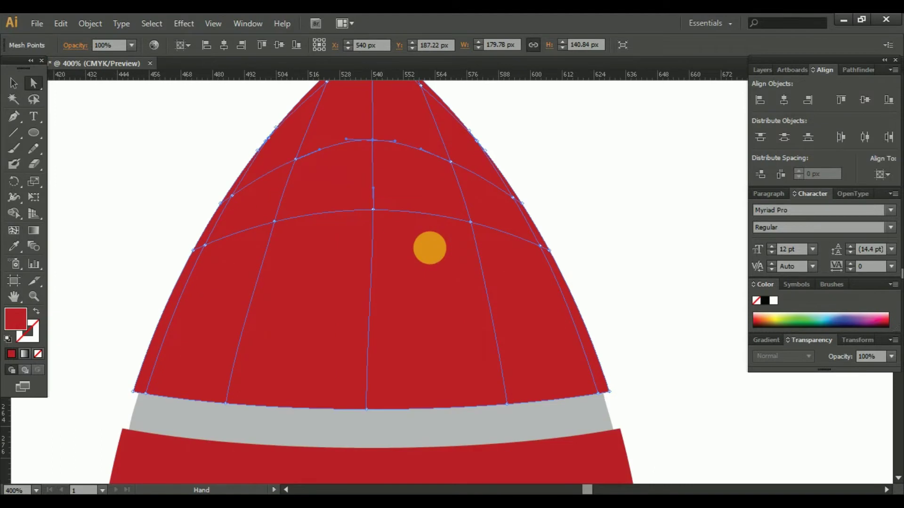
Give the selected nose cone mesh point a brighter red
double_click(15, 319)
key("Return")
scroll(485, 202, "up", 1)
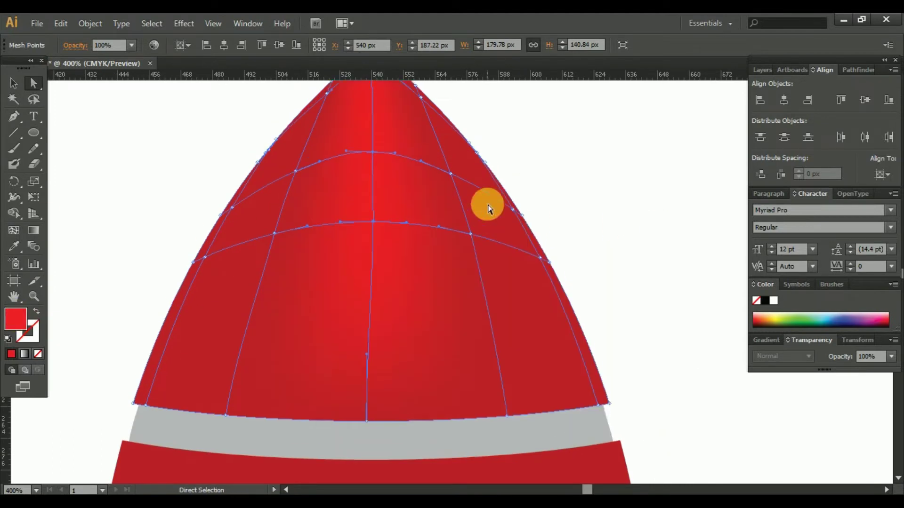
key("i")
scroll(305, 231, "down", 2)
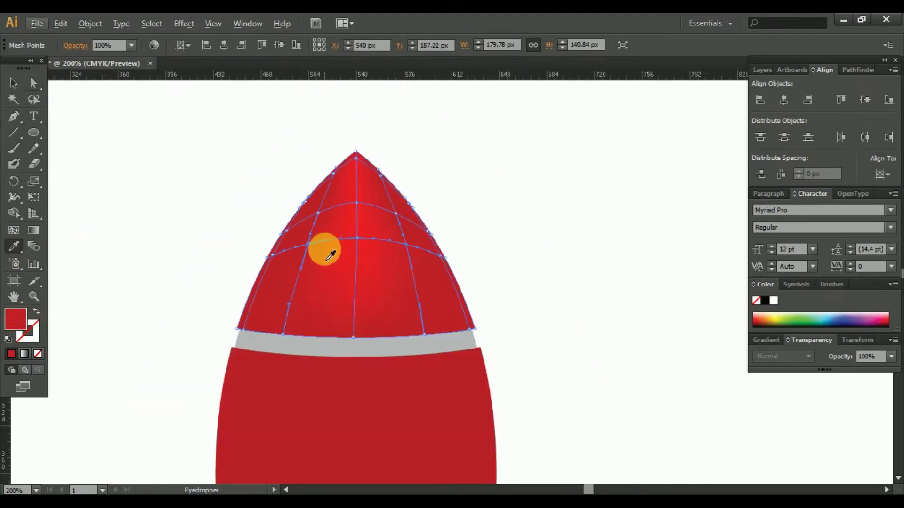
scroll(197, 200, "up", 2)
Add another mesh line to the nose cone and give the left mesh point a pink highlight
left_click(254, 247)
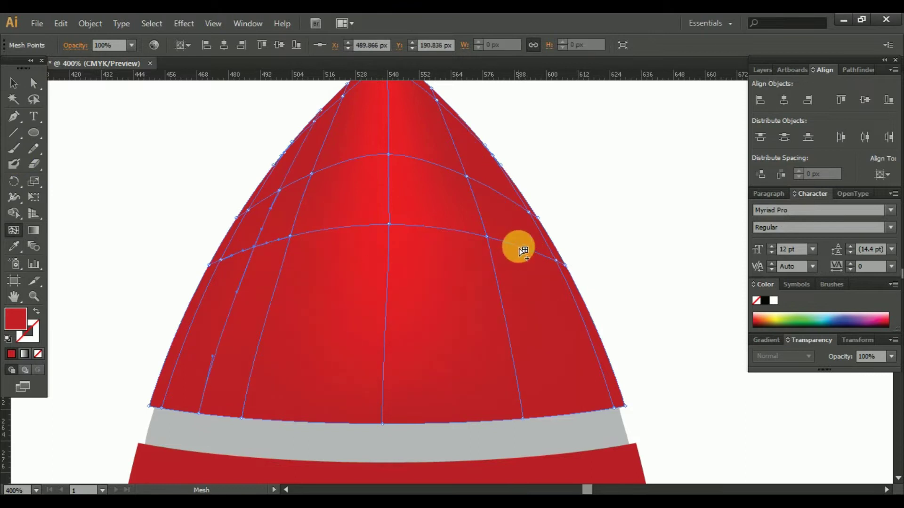
double_click(10, 326)
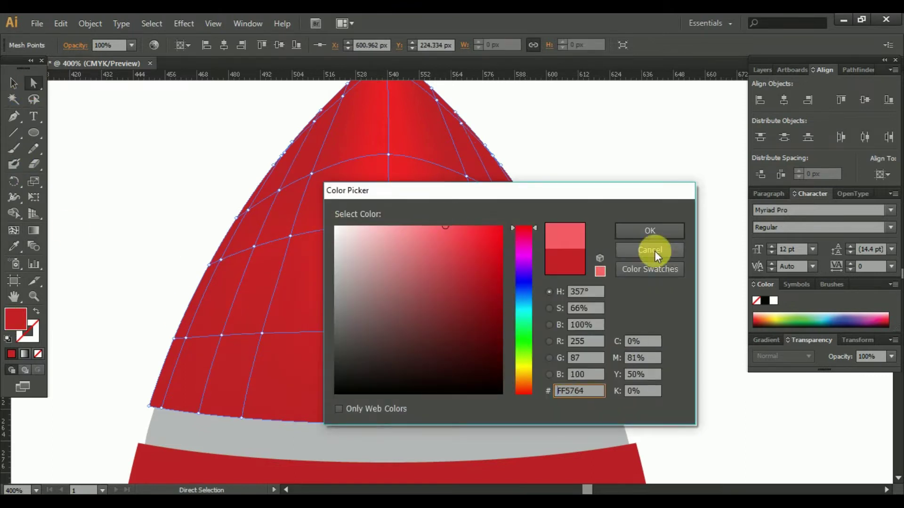
left_click(651, 250)
left_click(536, 375)
Select mesh points across the nose cone's centre
left_click(34, 82)
left_click(450, 296)
scroll(450, 296, "down", 2)
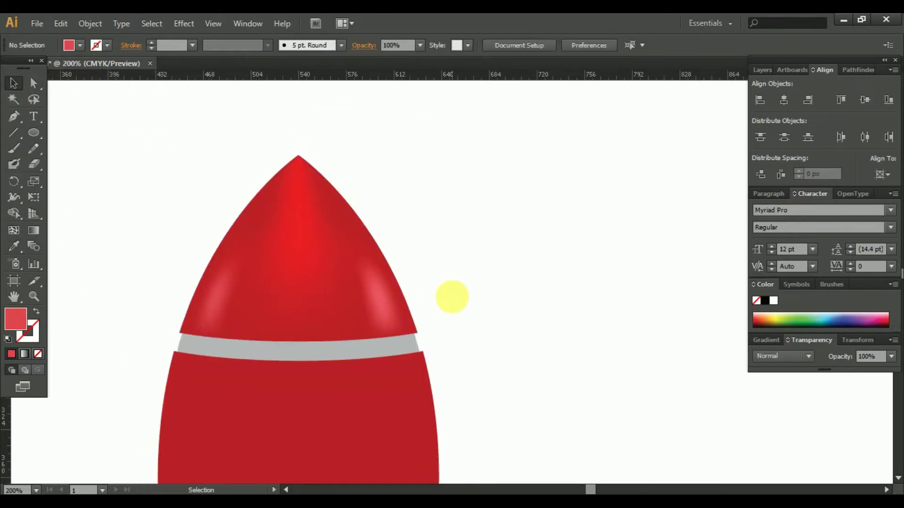
scroll(323, 298, "up", 2)
left_click(244, 286)
key("i")
left_click(108, 242)
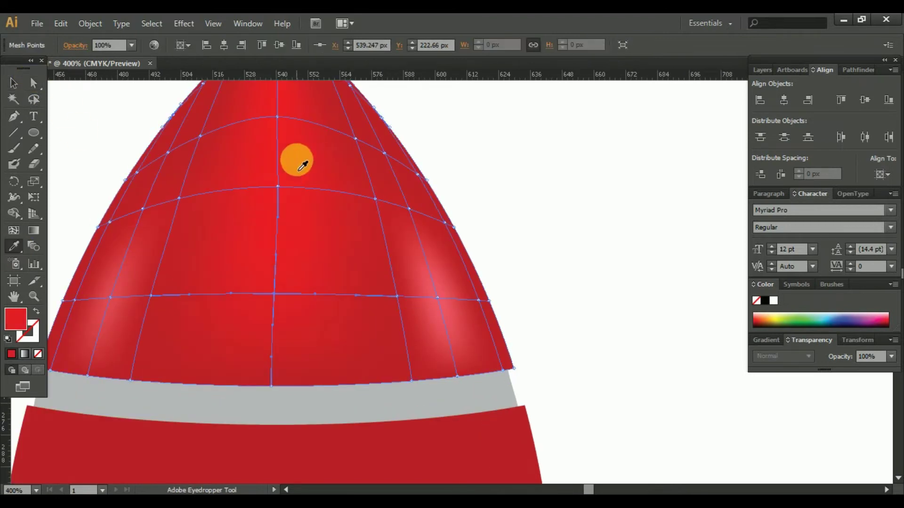
left_click(182, 215)
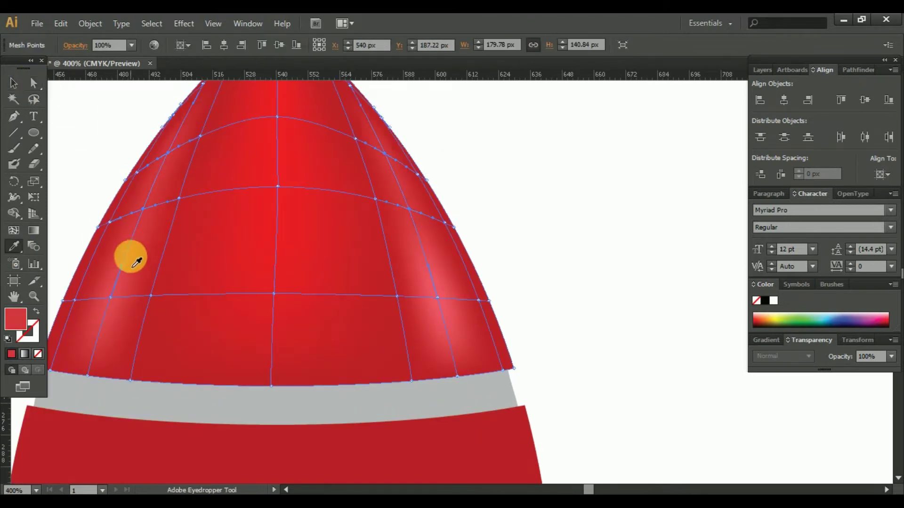
left_click(562, 228)
scroll(563, 227, "down", 3)
scroll(545, 293, "up", 2)
Colour the cone's centre mesh point a lighter pink and apply sampled red to the mesh centre
left_click(34, 83)
left_click(305, 232)
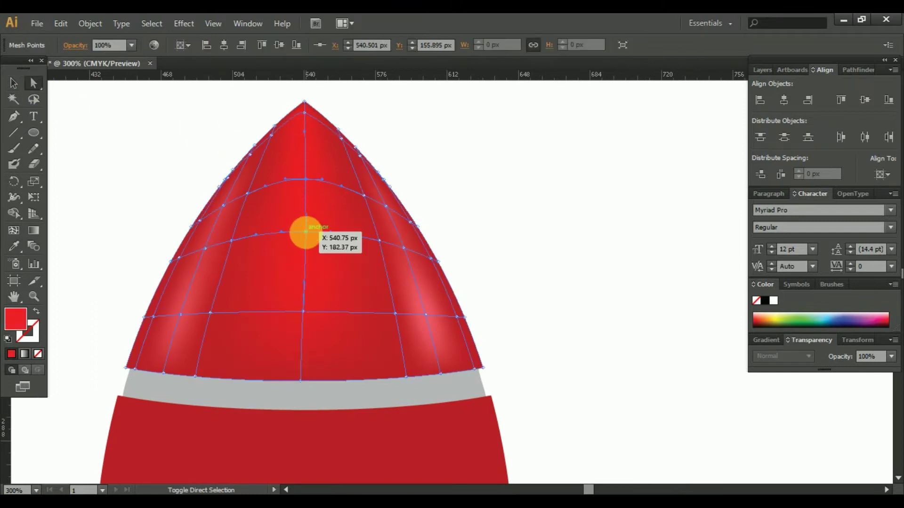
key("i")
left_click(416, 288)
double_click(19, 324)
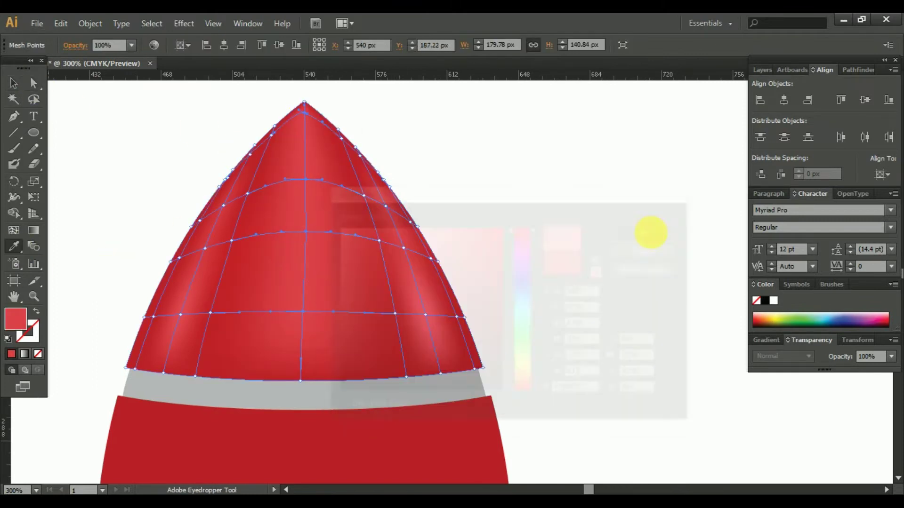
left_click_drag(373, 242, 388, 227)
left_click(643, 231)
left_click(245, 171)
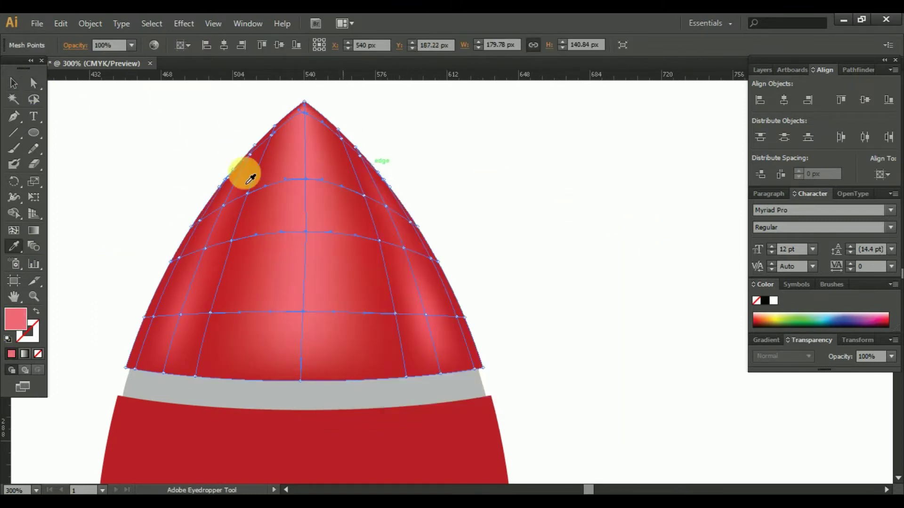
left_click(180, 312)
Give the top mesh point of the nose cone a pale pink tip glint
left_click(13, 84)
key("ctrl+0")
left_click(534, 256)
scroll(494, 262, "up", 2)
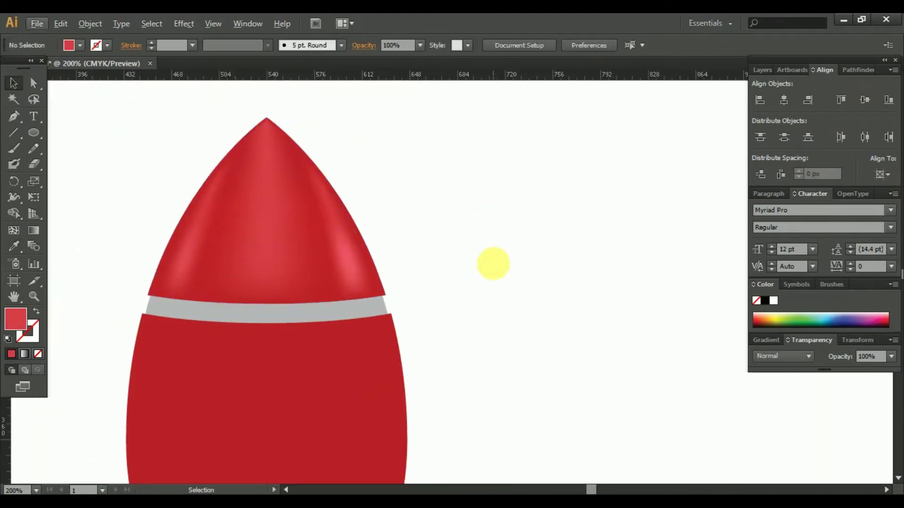
scroll(404, 262, "up", 2)
key("a")
left_click(345, 153)
double_click(15, 319)
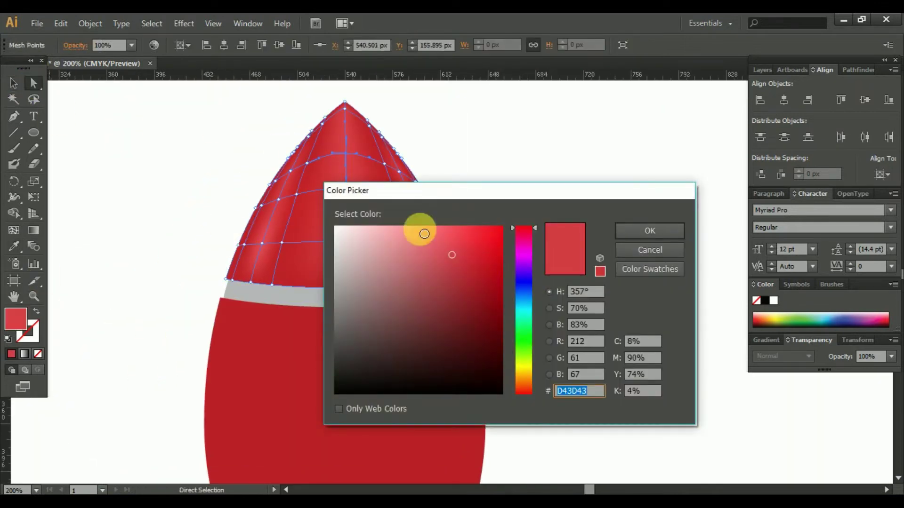
left_click(637, 228)
left_click(13, 83)
Apply a gradient fill to the grey band below the nose cone
left_click(686, 444)
scroll(686, 443, "up", 3)
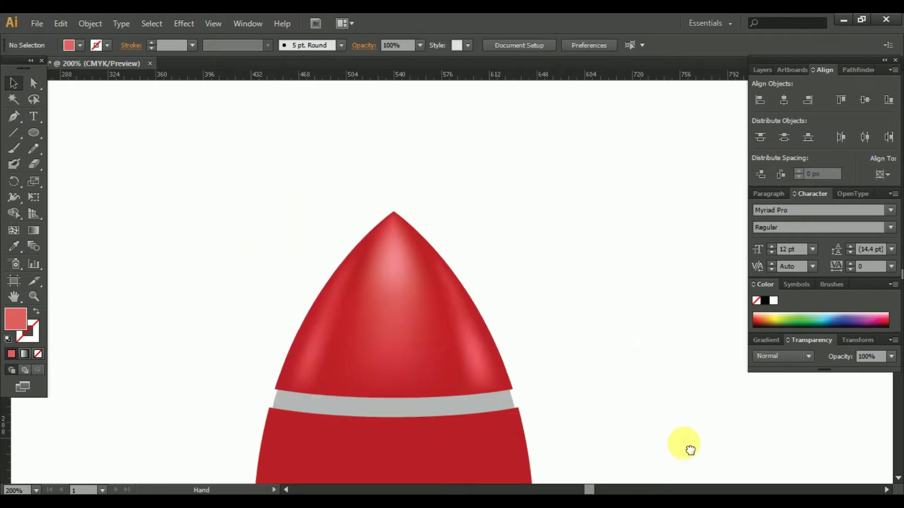
scroll(602, 288, "down", 4)
left_click(347, 243)
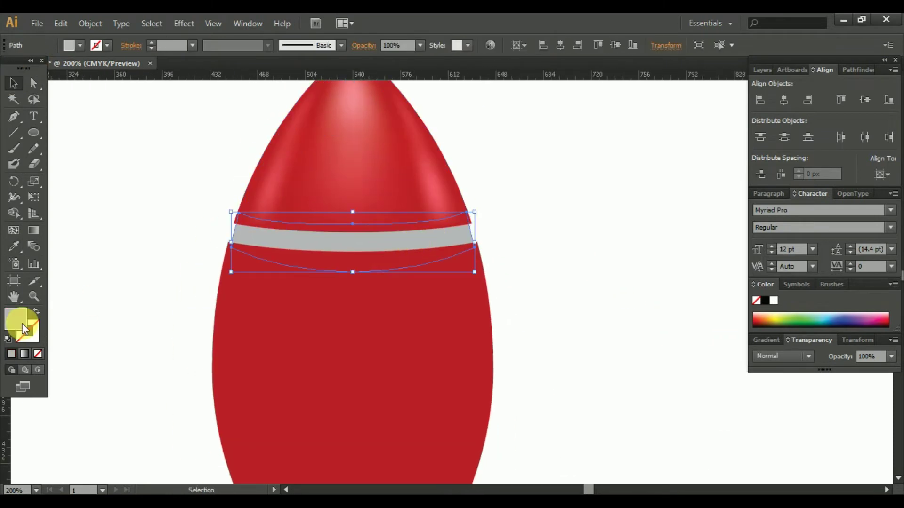
left_click(767, 341)
left_click(763, 360)
left_click(756, 443)
left_click(892, 284)
left_click(810, 333)
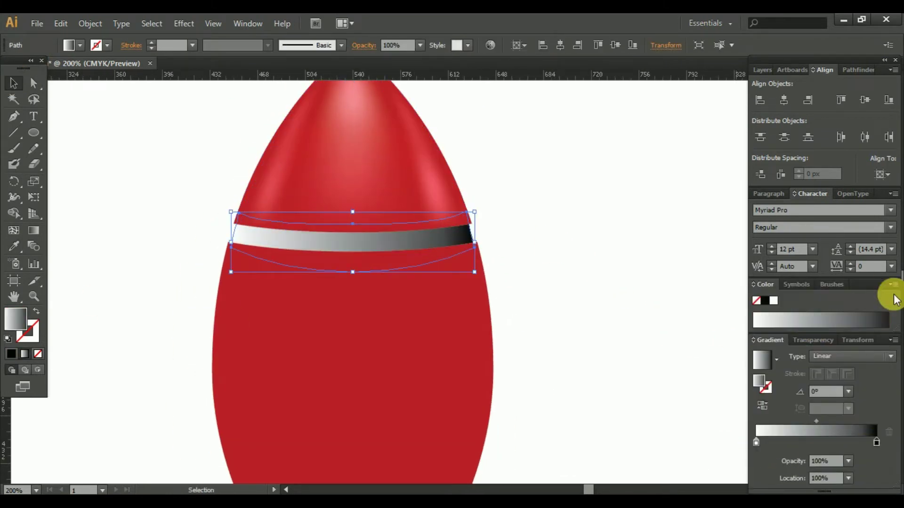
Replace the band's black gradient stop with light grey and mid-grey stops
mouse_move(880, 439)
left_mouse_down()
mouse_move(771, 444)
mouse_move(817, 442)
left_mouse_up()
left_click(862, 444)
left_click(821, 442)
left_click(565, 339)
scroll(450, 283, "up", 2)
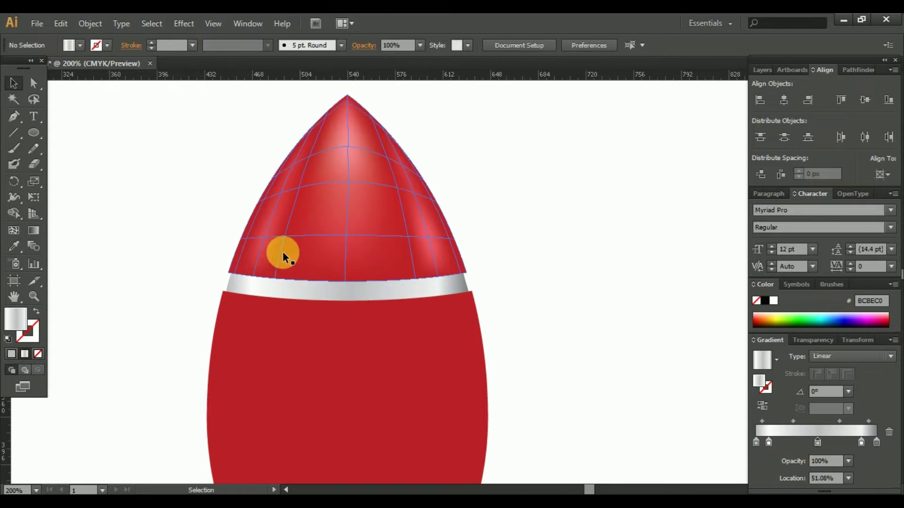
key("ctrl+minus")
Add two gradient mesh points to the red rocket body
left_click(380, 290)
key("u")
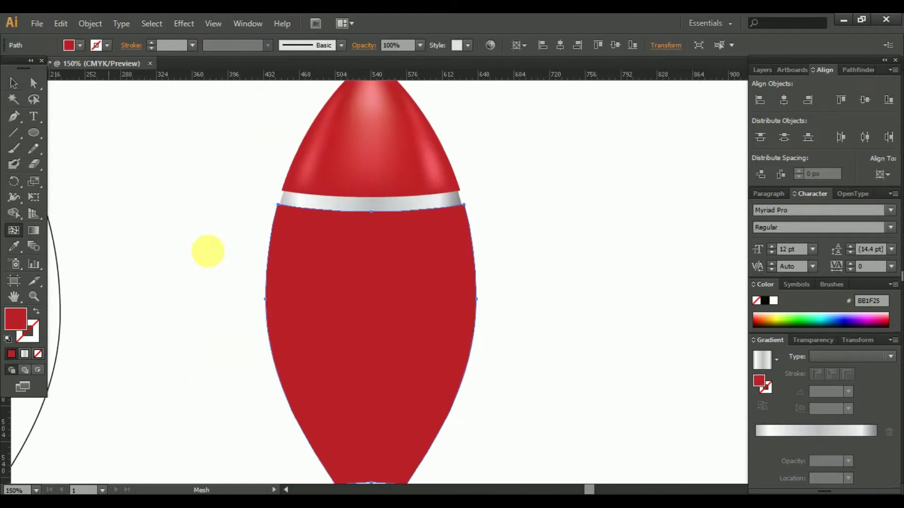
left_click(371, 340)
left_click(292, 295)
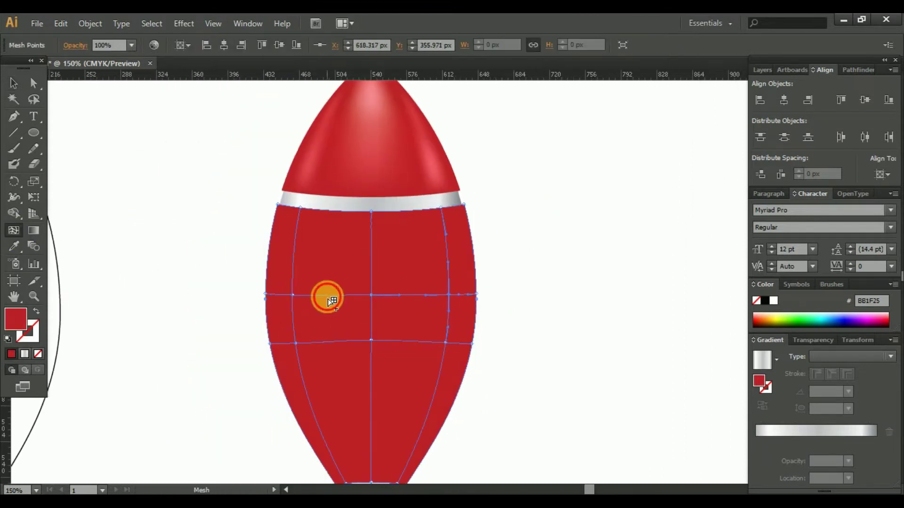
scroll(70, 169, "up", 1)
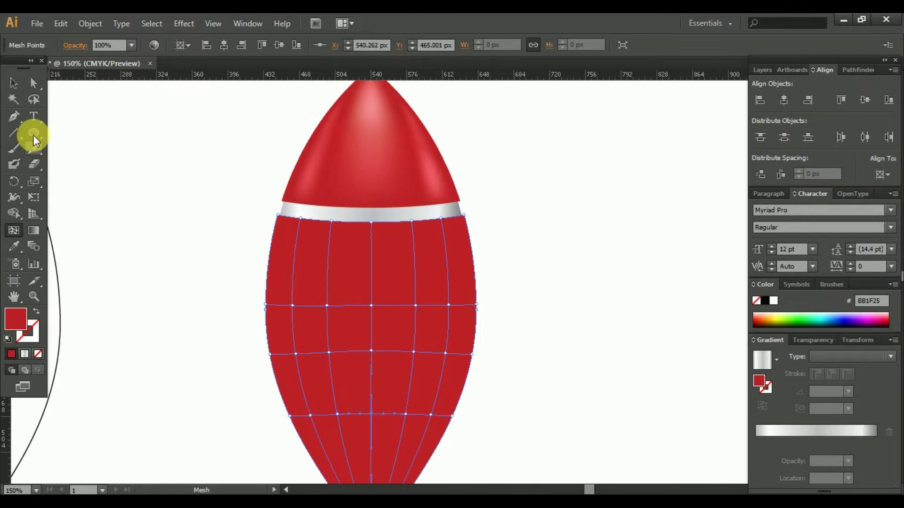
Give the body's centre mesh column the cone's pink highlight and the sides a mid red
key("i")
left_click(371, 101)
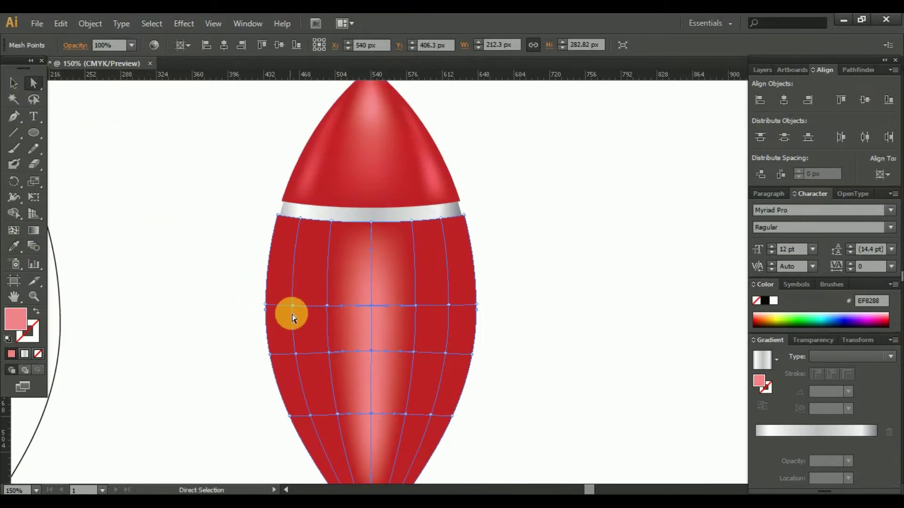
left_click(292, 305, "shift")
key("i")
left_click(311, 177)
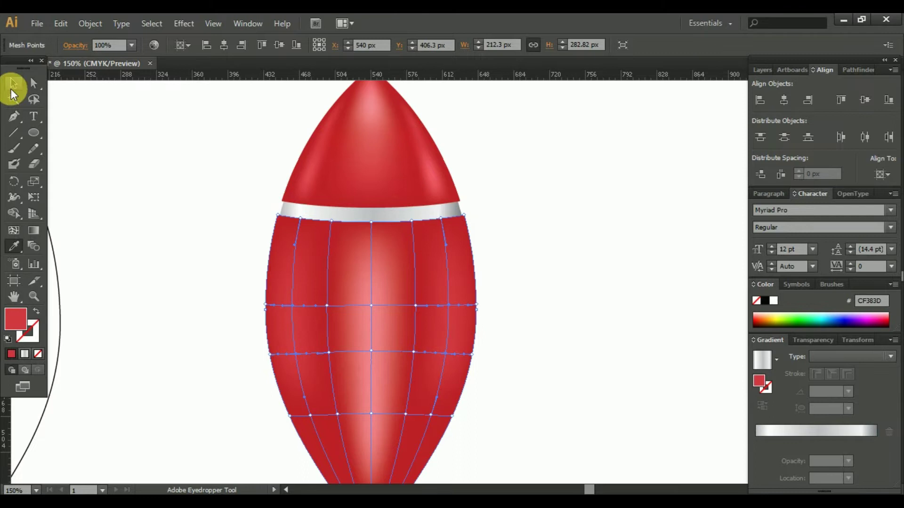
left_click(11, 91)
left_click(398, 323)
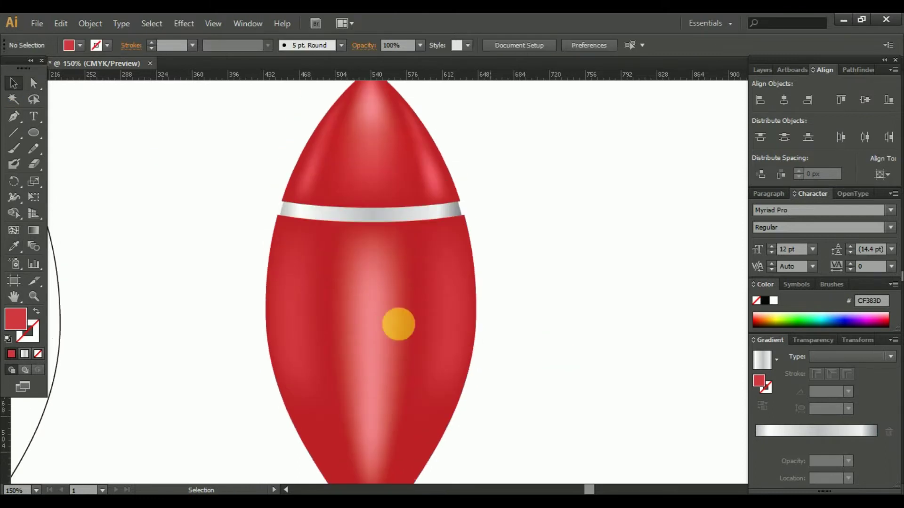
left_click(203, 198)
scroll(486, 337, "down", 1)
Brighten a highlight column of mesh points and darken others on the body and nose cone
left_click(425, 293, "ctrl")
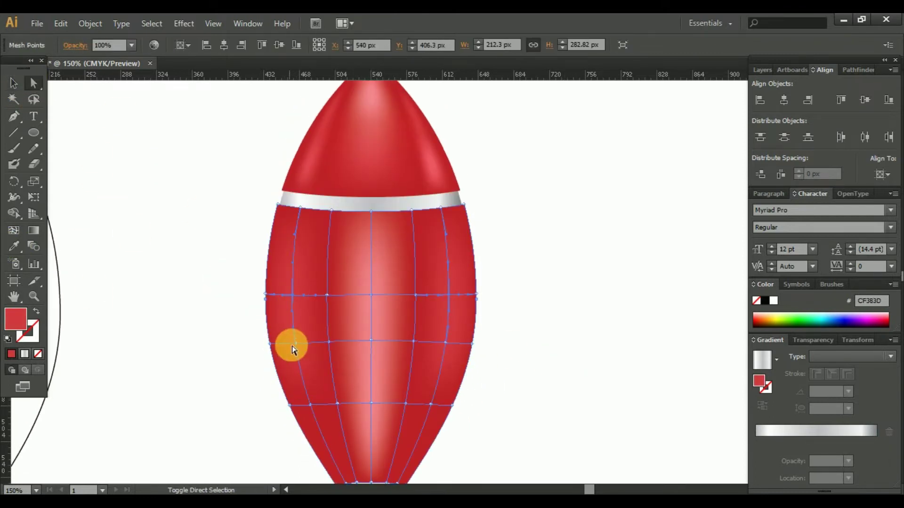
left_click(18, 248)
left_click(359, 284)
left_click(440, 172)
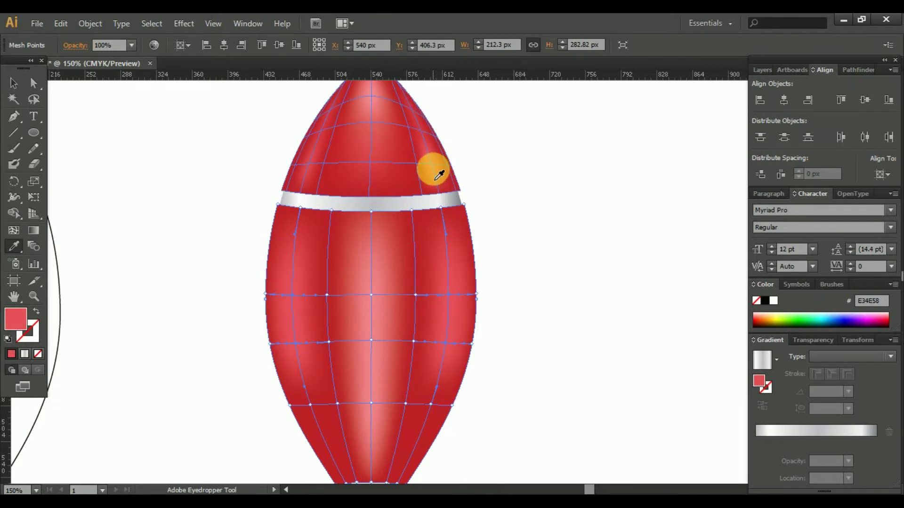
left_click_drag(288, 228, 296, 211)
left_click(14, 246)
left_click(301, 319)
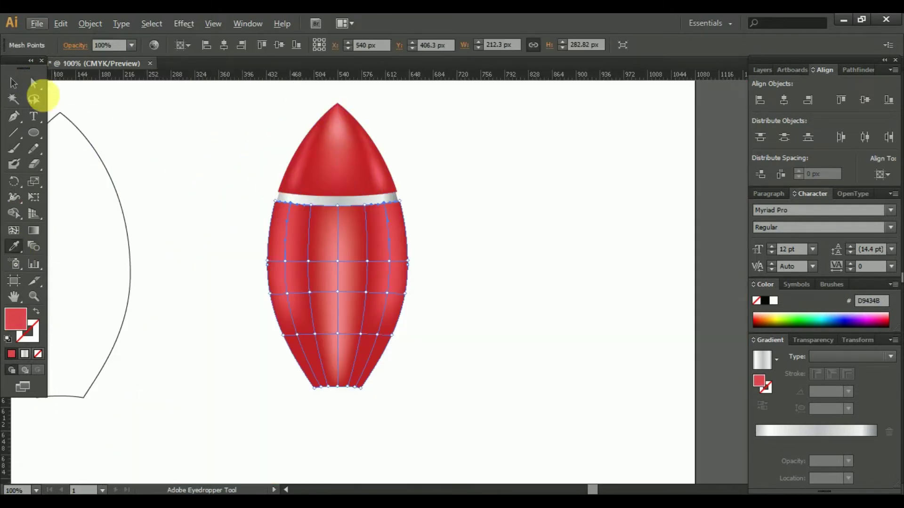
Draw a circle beside the rocket and copy the grey band's gradient onto it
left_click(28, 133)
mouse_move(353, 229)
left_mouse_down()
mouse_move(414, 290)
mouse_move(277, 246)
mouse_move(470, 257)
left_mouse_up()
key("v")
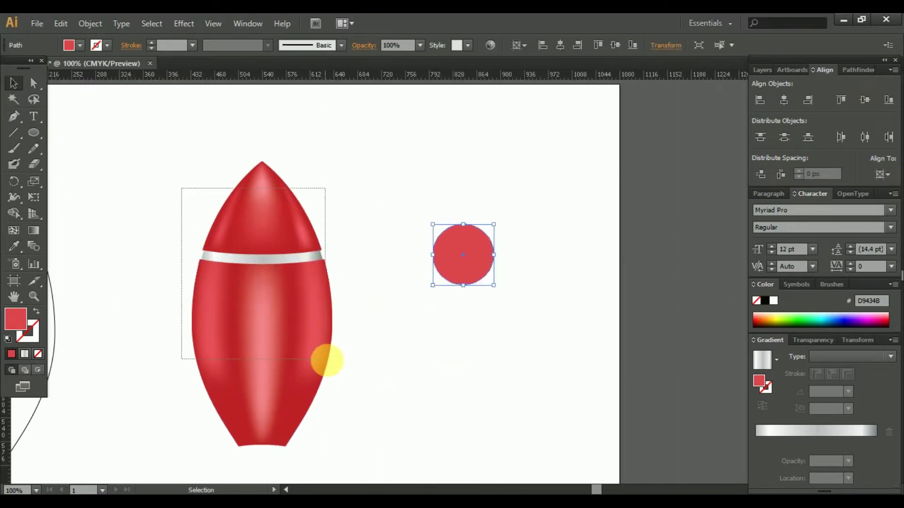
left_click(369, 295)
key("i")
left_click(181, 281)
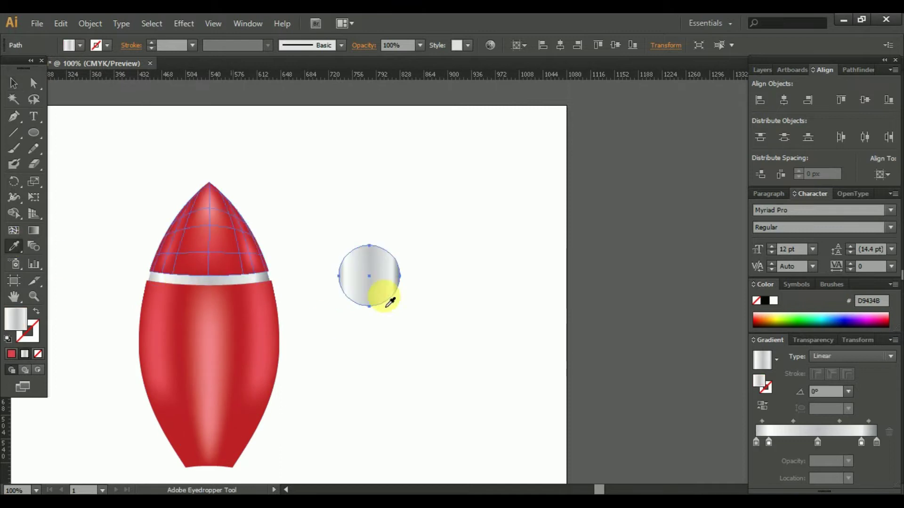
Reduce the circle's gradient to two stops
left_click_drag(876, 442, 878, 475)
left_click(862, 444)
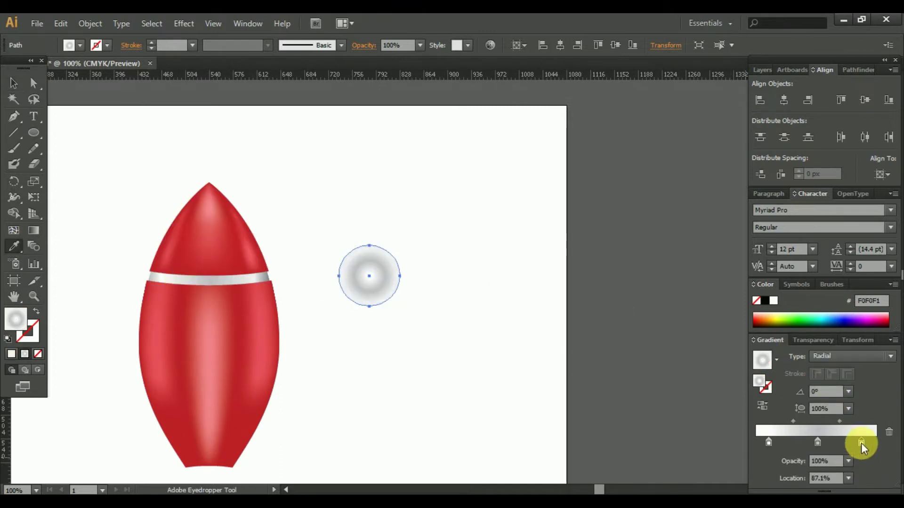
left_click_drag(818, 442, 828, 476)
scroll(385, 283, "up", 2)
Create an inner circle with Offset Path at -6 px
left_click(87, 25)
left_click(328, 337)
type("-6")
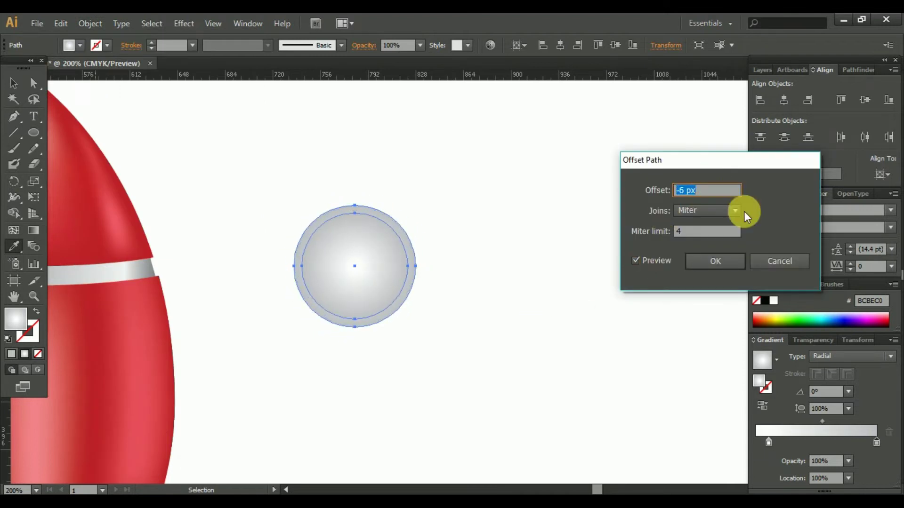
key("Return")
left_click(13, 83)
left_click(762, 405)
Set the inner circle's left gradient stop to a light blue at the start
left_click_drag(863, 442, 809, 442)
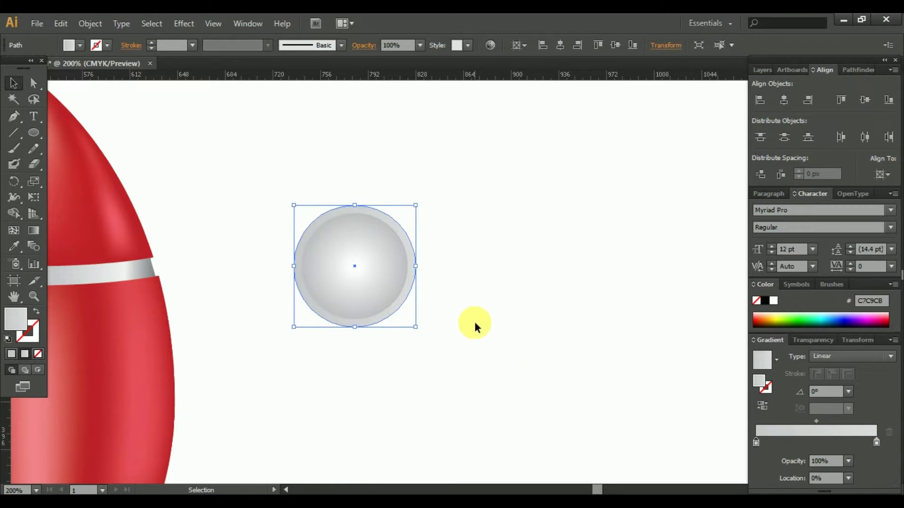
left_click(833, 318)
left_click_drag(768, 442, 756, 443)
left_click_drag(833, 325, 827, 317)
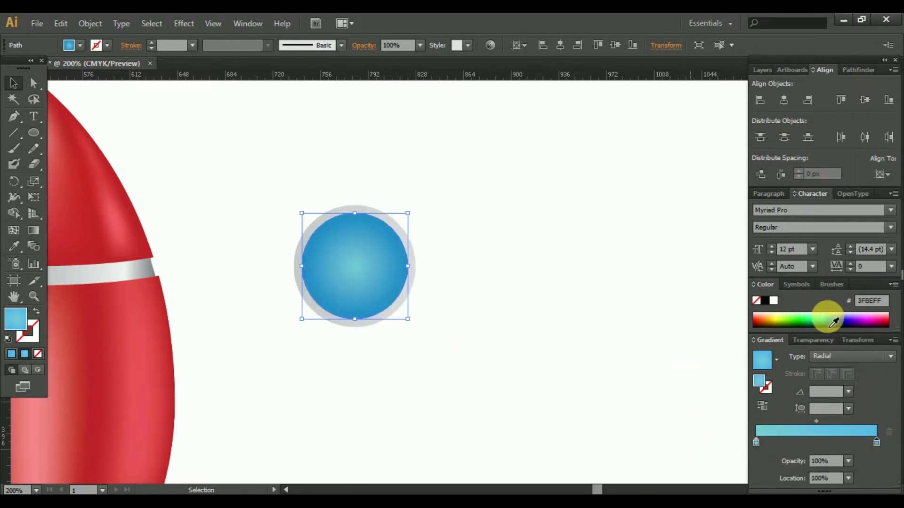
double_click(758, 442)
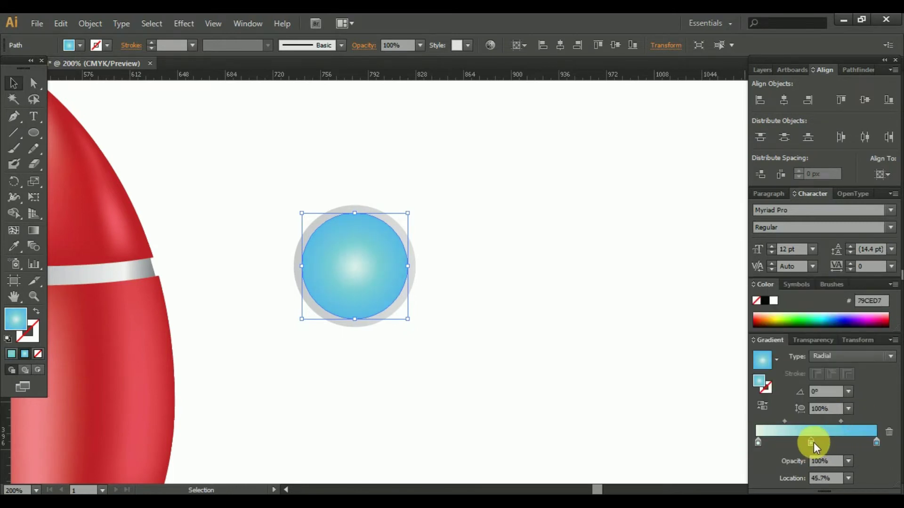
Add deep blue stops toward the gradient's end, then select both porthole circles
left_click_drag(813, 443, 840, 442)
left_click(864, 442)
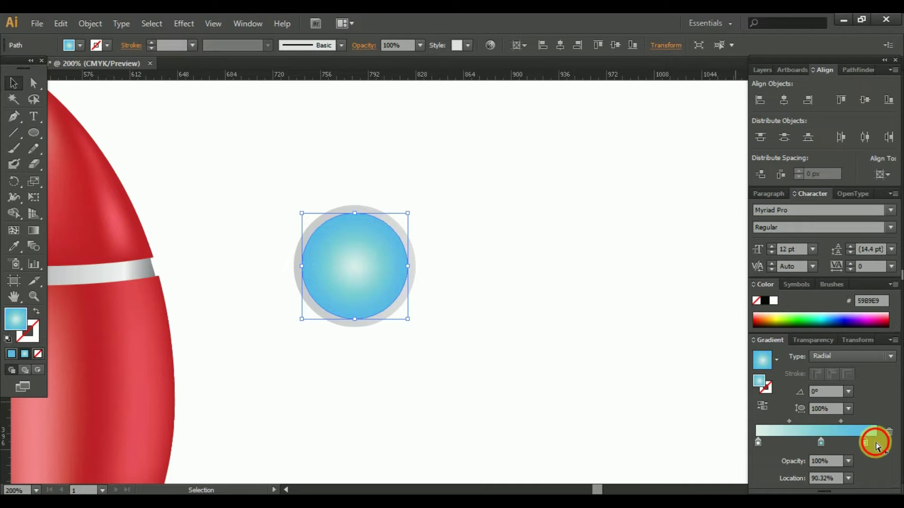
left_click(833, 326)
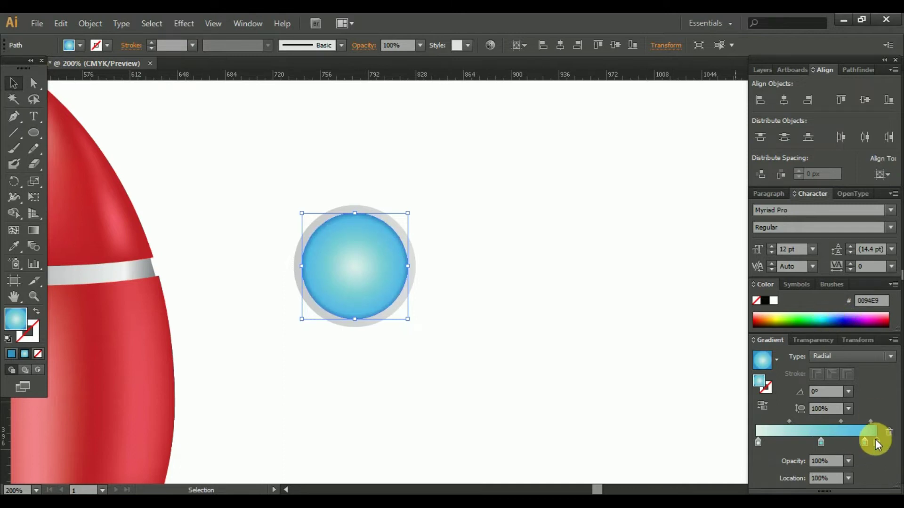
double_click(876, 444)
left_click_drag(808, 331, 775, 335)
left_click_drag(282, 198, 403, 329)
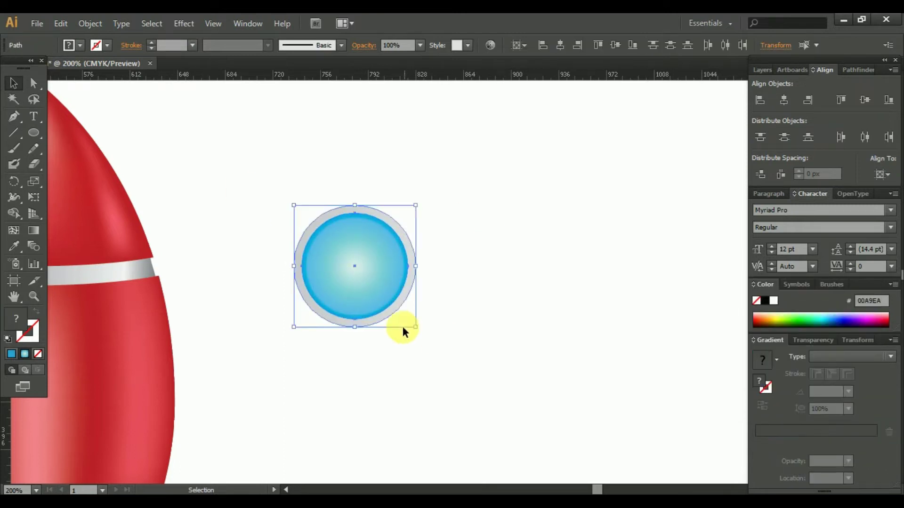
right_click(605, 348)
Group the ring and blue circle into a porthole, centre it on the rocket and enlarge slightly
left_click(605, 339)
left_click_drag(588, 283, 282, 296)
left_click(224, 45)
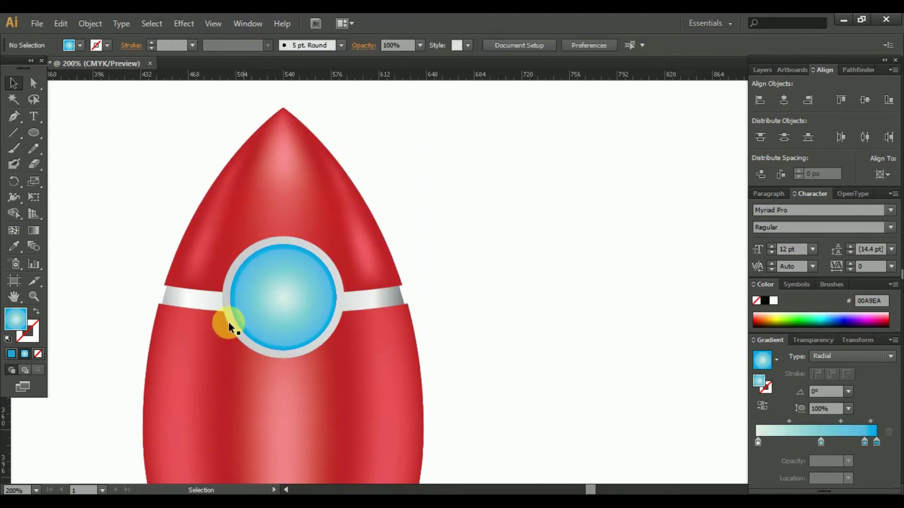
left_click(283, 301)
left_click_drag(343, 238, 459, 279)
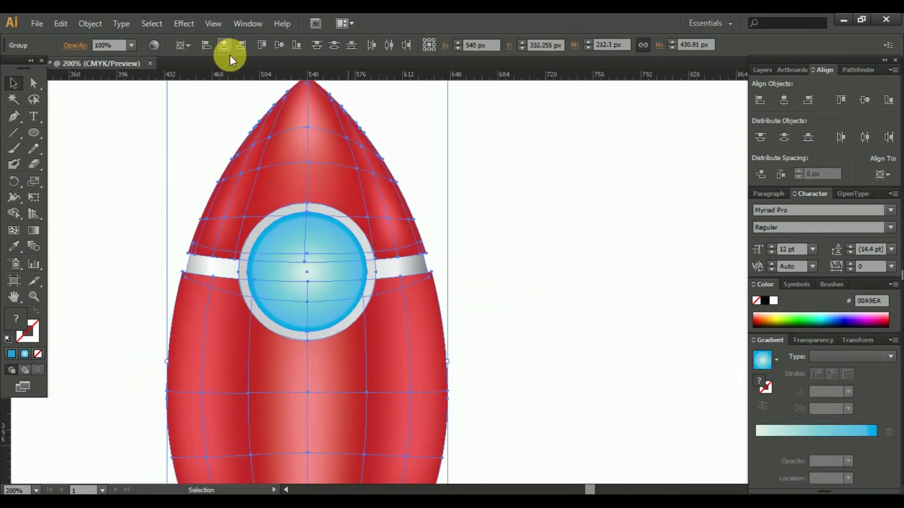
key("ctrl+minus")
left_click_drag(419, 250, 477, 329)
Paste a copy of the porthole's grey outer ring beside the porthole
double_click(432, 261)
key("ctrl+c")
key("Escape")
key("ctrl+v")
left_click_drag(461, 293, 608, 329)
Give the ring copy a reversed radial gradient with a half-transparent dark centre
left_click(852, 356)
left_click(833, 385)
double_click(755, 442)
left_click(810, 454)
left_click(762, 405)
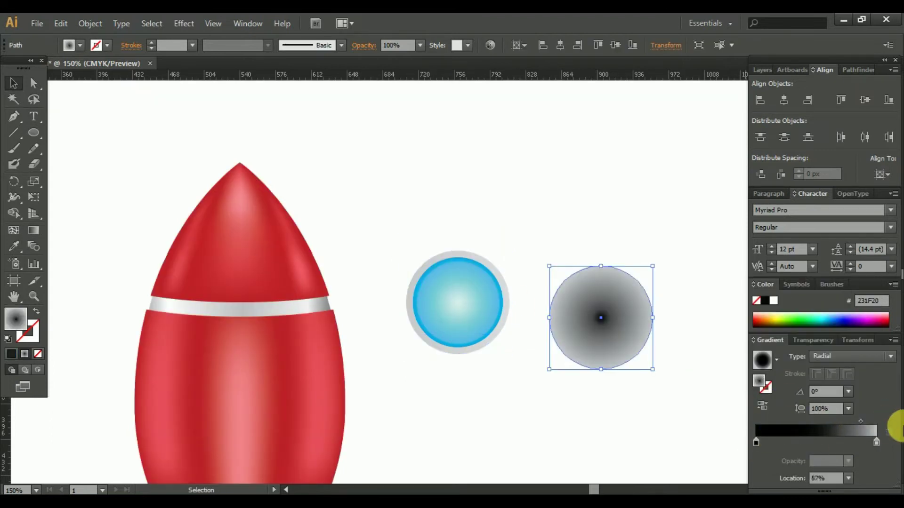
left_click(756, 442)
left_click(857, 377)
Place the shadow circle just below the blue porthole and group them together
mouse_move(601, 317)
left_mouse_down()
mouse_move(535, 312)
mouse_move(500, 349)
left_mouse_up()
right_click(500, 349)
mouse_move(471, 296)
left_mouse_down()
mouse_move(464, 285)
mouse_move(461, 324)
left_mouse_up()
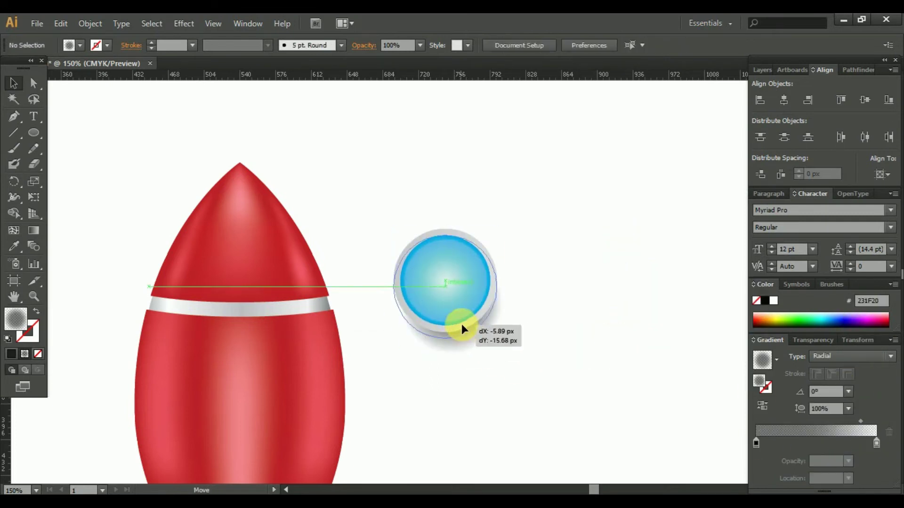
scroll(481, 353, "up", 3)
scroll(452, 339, "down", 3)
right_click(490, 332)
left_click(491, 334)
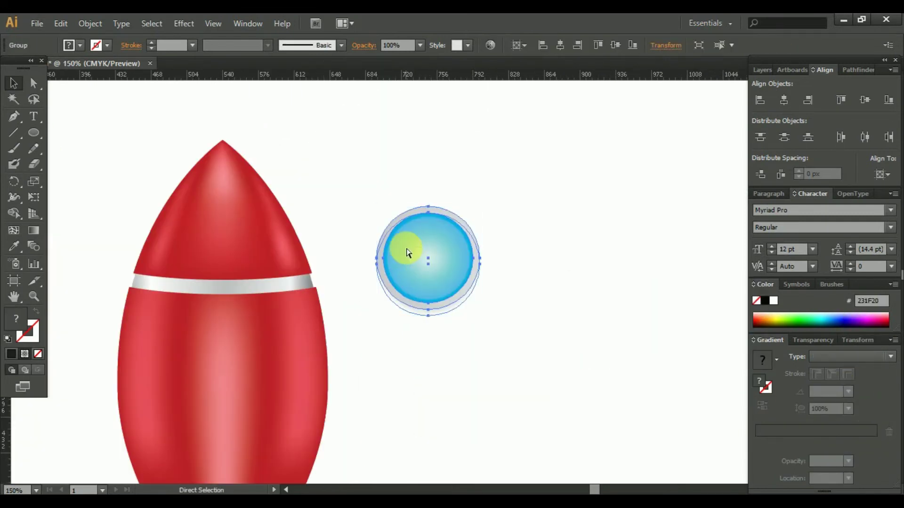
Move the porthole group onto the rocket's band and select the shadow inside it
left_click_drag(405, 246, 242, 290)
scroll(258, 329, "up", 3)
double_click(224, 353)
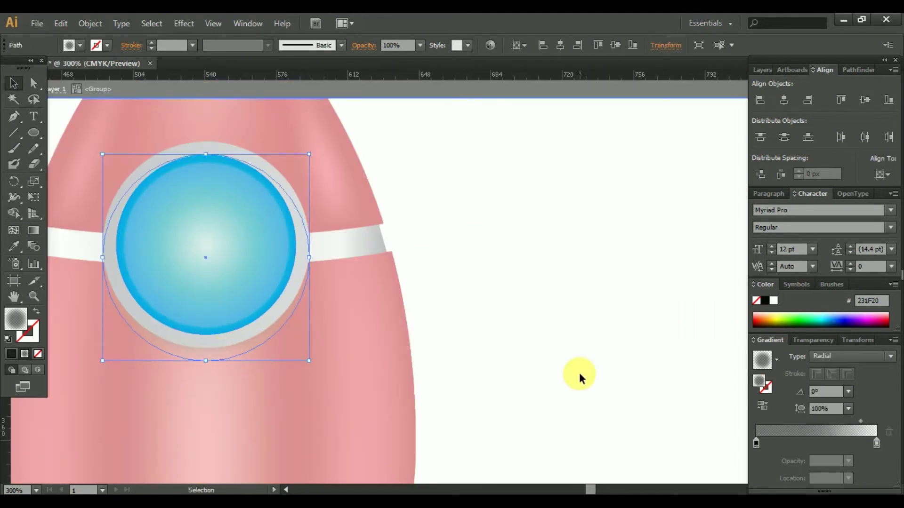
left_click(579, 372)
left_click(238, 318)
double_click(531, 326)
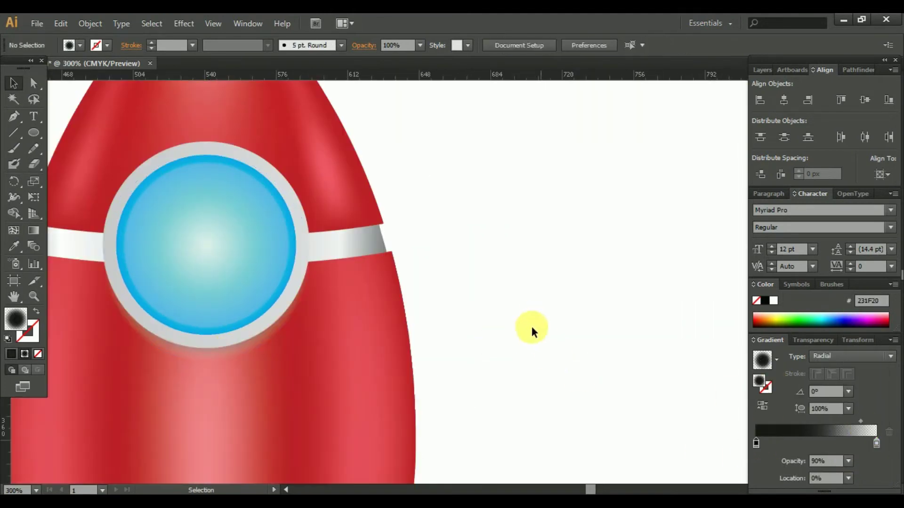
Set the shadow gradient's outer stop to white so it fades out
double_click(222, 359)
left_click(222, 358)
double_click(876, 444)
left_click(734, 383)
left_click(862, 418)
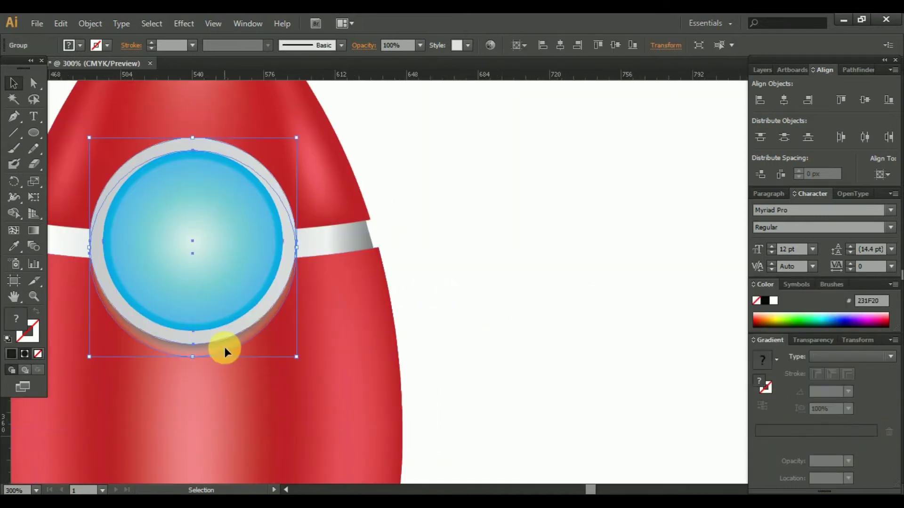
left_click(875, 443)
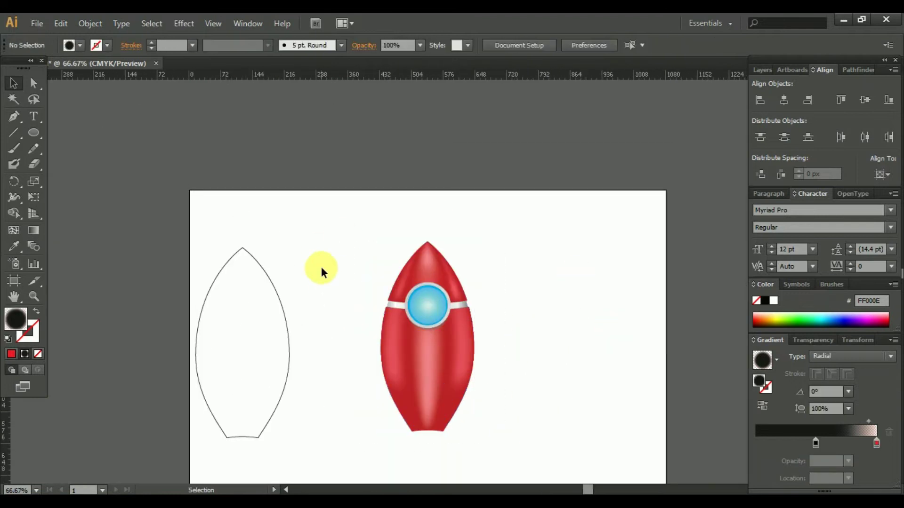
Select the outline and rocket together, try top-aligning them, then undo it
left_click_drag(319, 266, 525, 292)
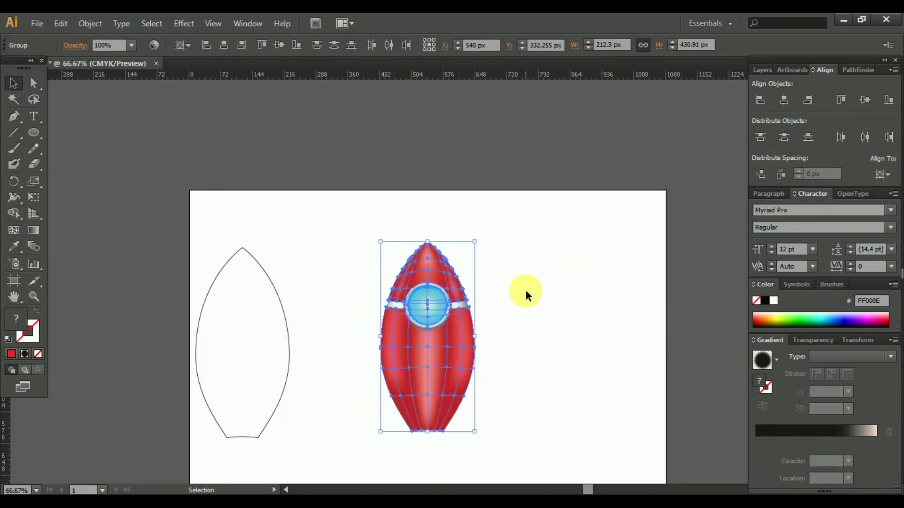
left_click(525, 306)
scroll(525, 343, "up", 2)
scroll(414, 198, "down", 1)
scroll(571, 258, "down", 1)
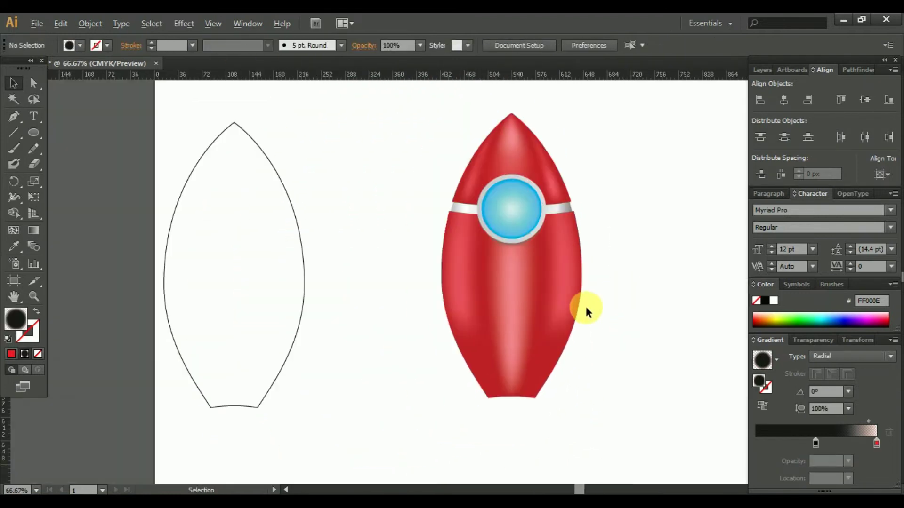
key("ctrl+a")
right_click(541, 300)
left_click(589, 363)
left_click(262, 44)
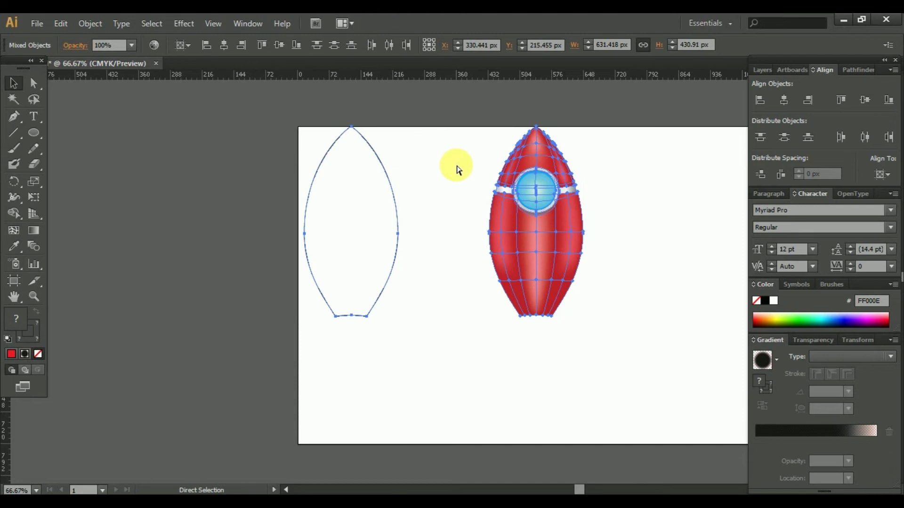
key("ctrl+z")
left_click(496, 339)
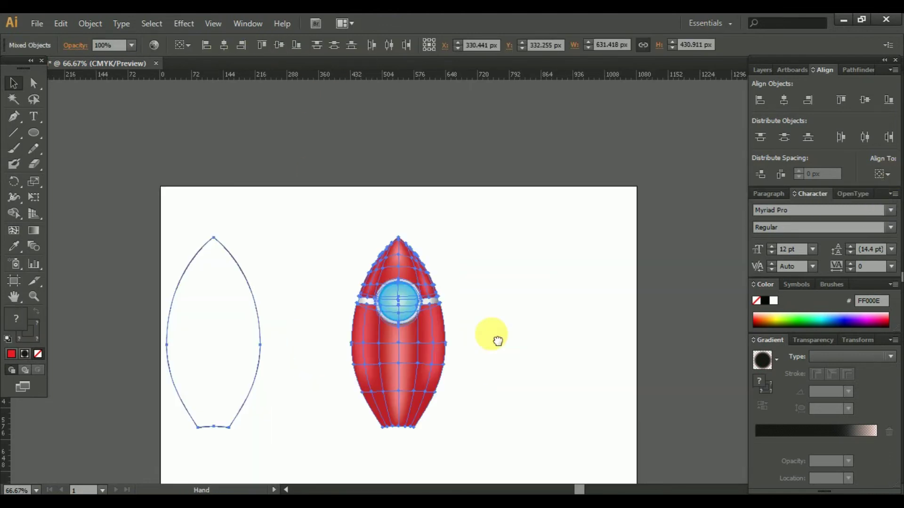
Draw two stacked flat ellipses, split out the band between them, and move it onto the rocket
left_click_drag(251, 346, 124, 364)
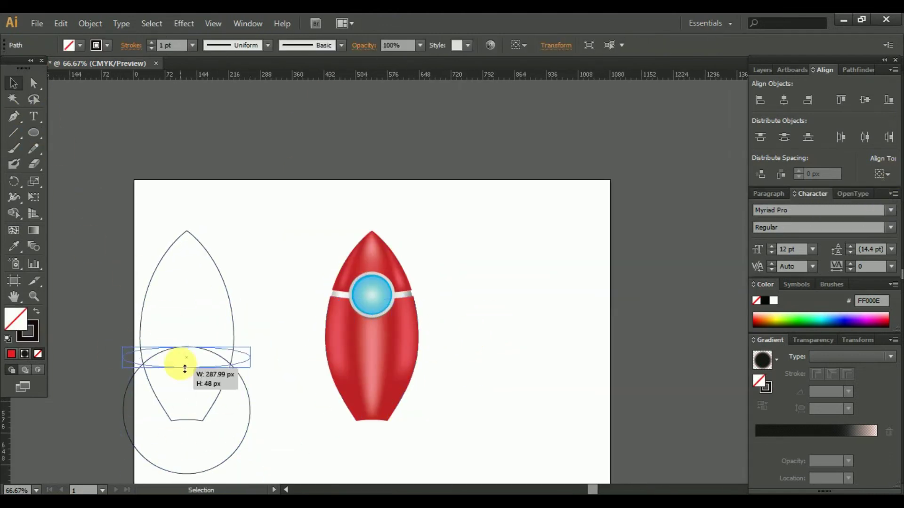
key("ctrl+1")
left_click_drag(267, 347, 266, 342)
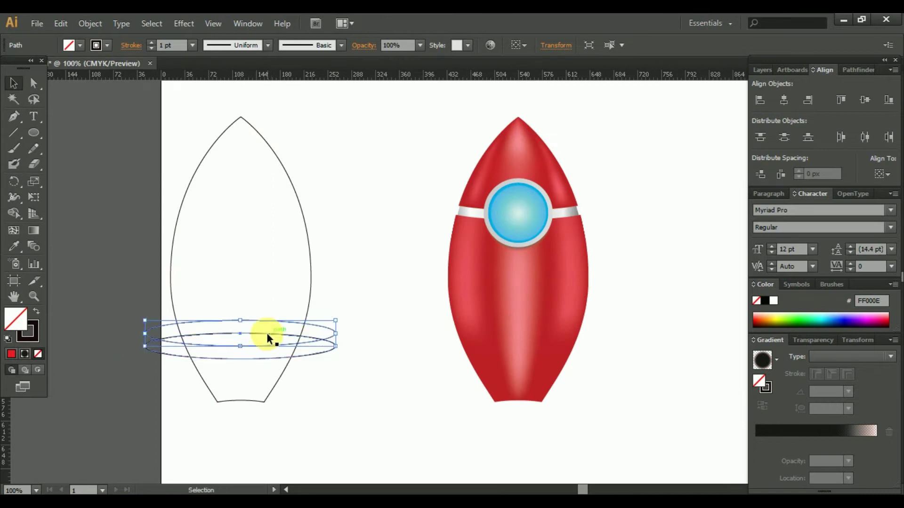
key("shift+m")
left_click(231, 329)
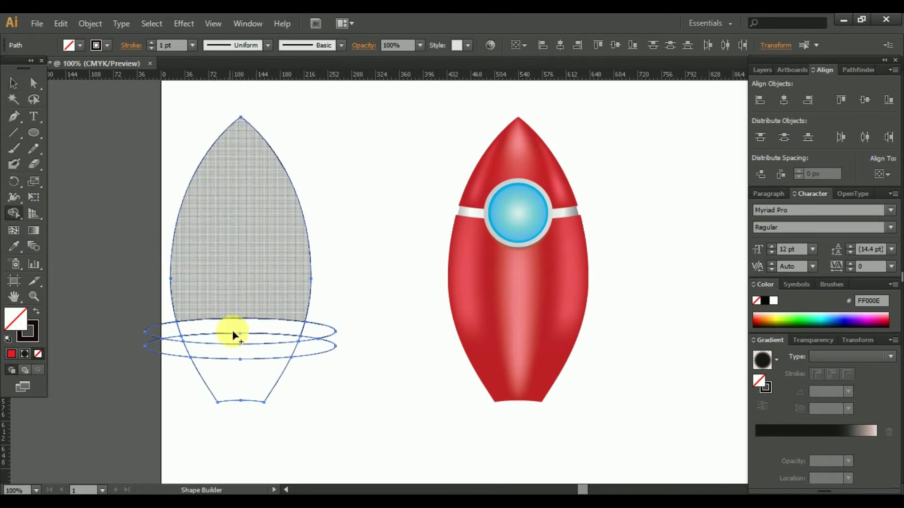
left_click(13, 82)
left_click_drag(304, 321, 549, 322)
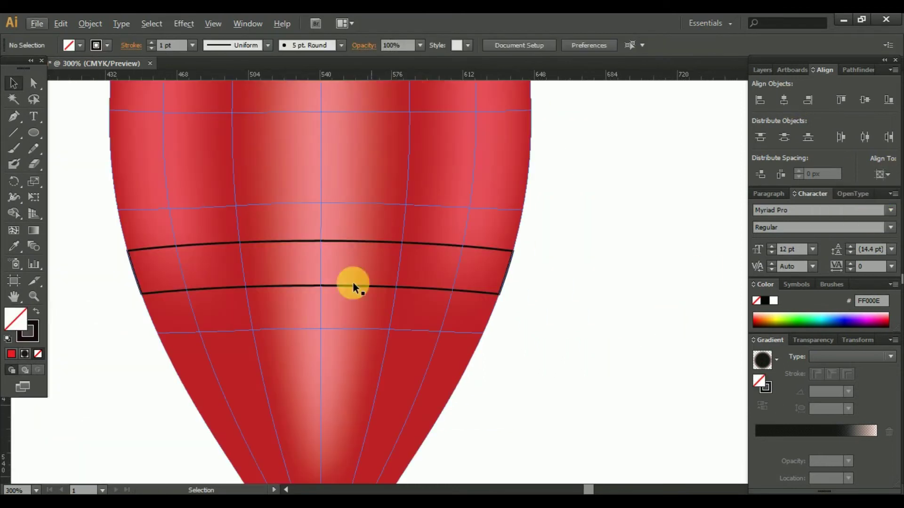
Sample the silver band gradient onto the new band and set its opacity to 80%
left_click(353, 284)
left_click(14, 245)
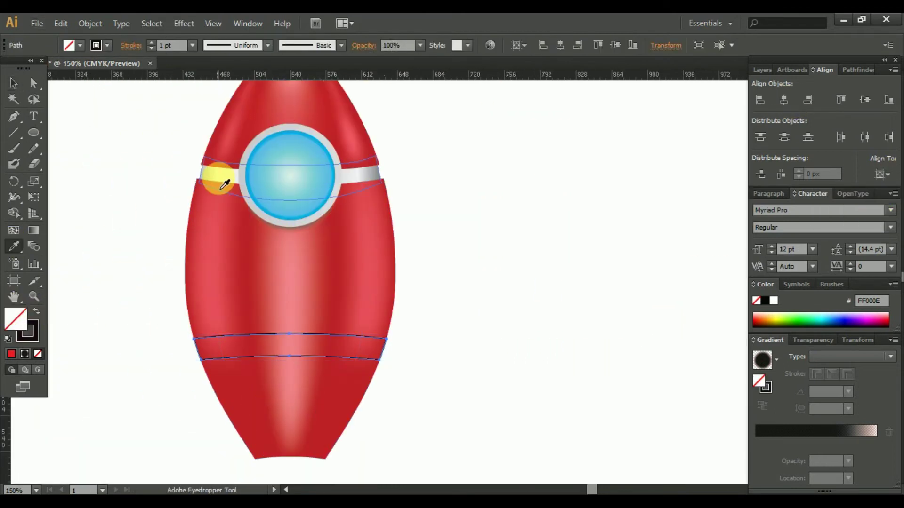
left_click(216, 178)
left_click(14, 84)
left_click(812, 340)
left_click(891, 357)
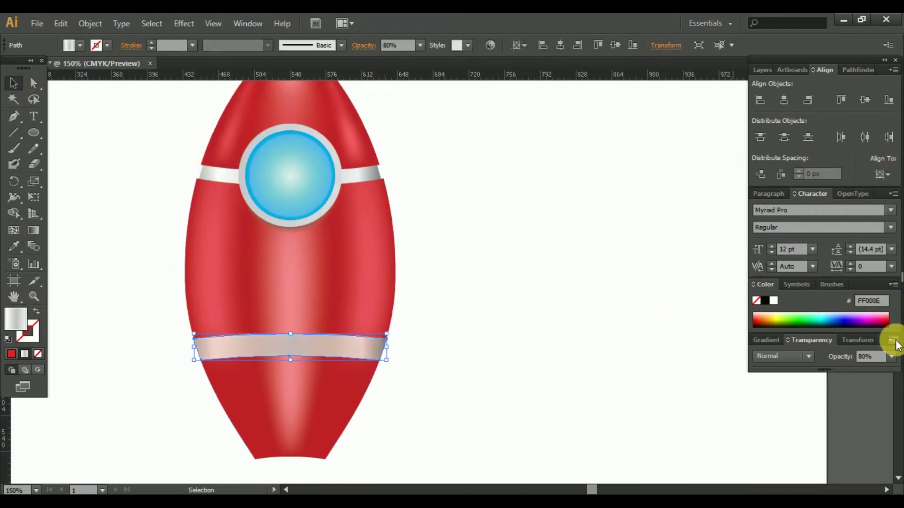
left_click(469, 312)
Position a base band beneath the sketch ellipses and duplicate it straight downward
left_click_drag(221, 234, 232, 262)
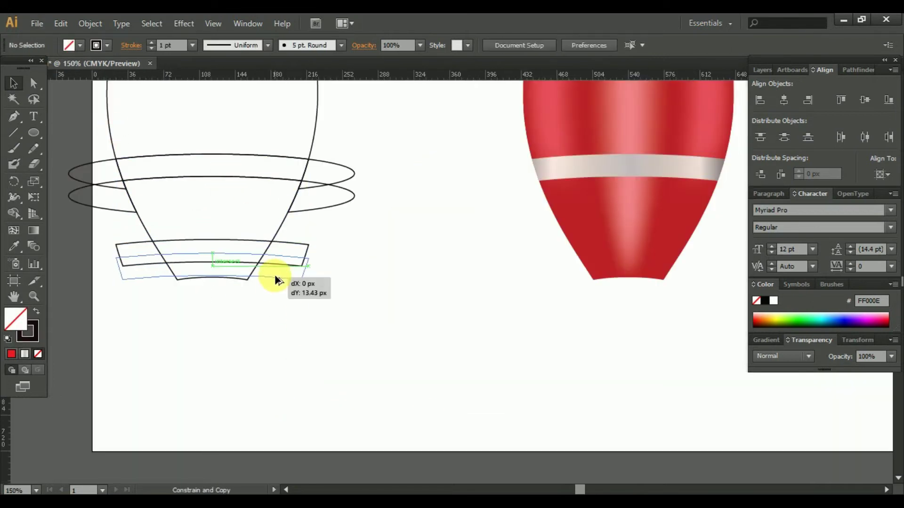
left_click_drag(250, 175, 258, 279)
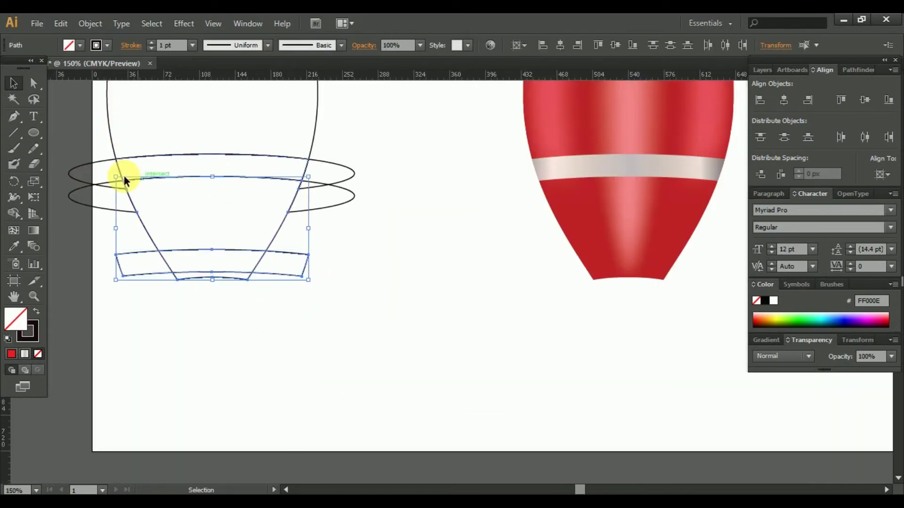
left_click(429, 316)
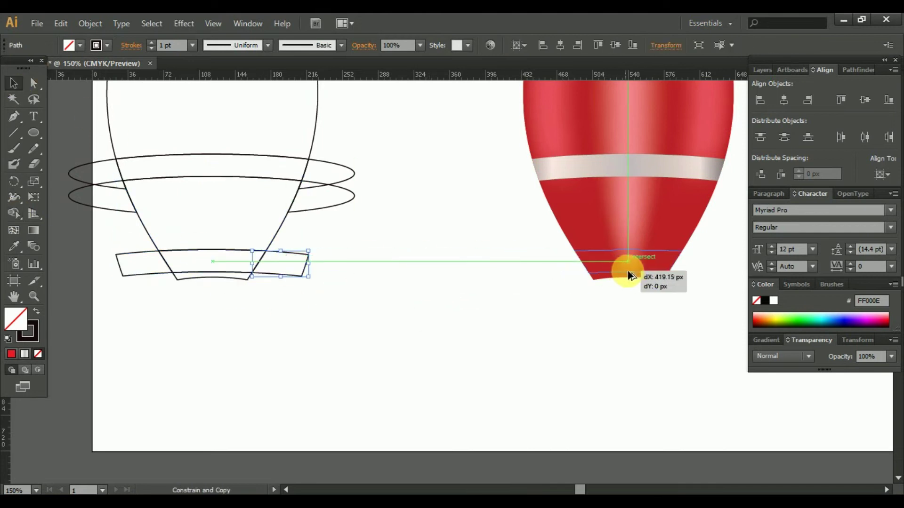
Move the cap under the rocket base, give it the grey band gradient, and send it behind
left_click_drag(676, 281, 682, 294)
left_click(671, 277)
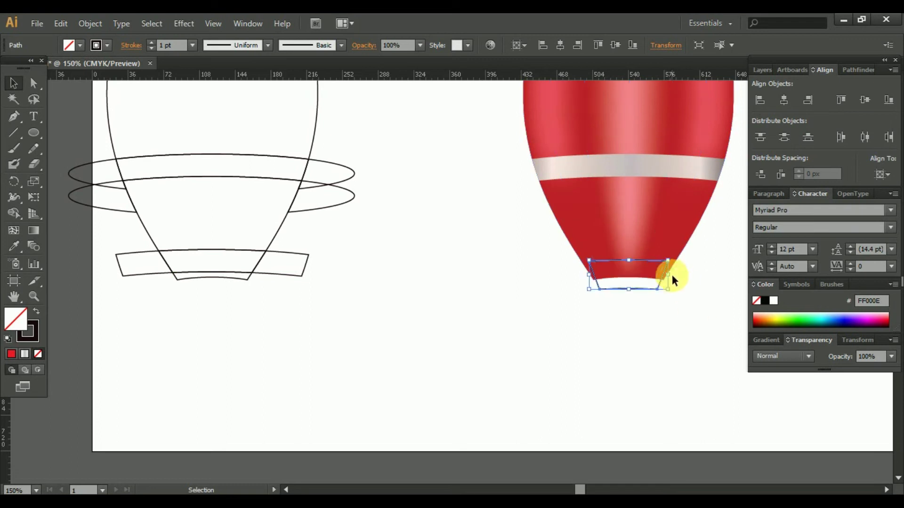
left_click(639, 291)
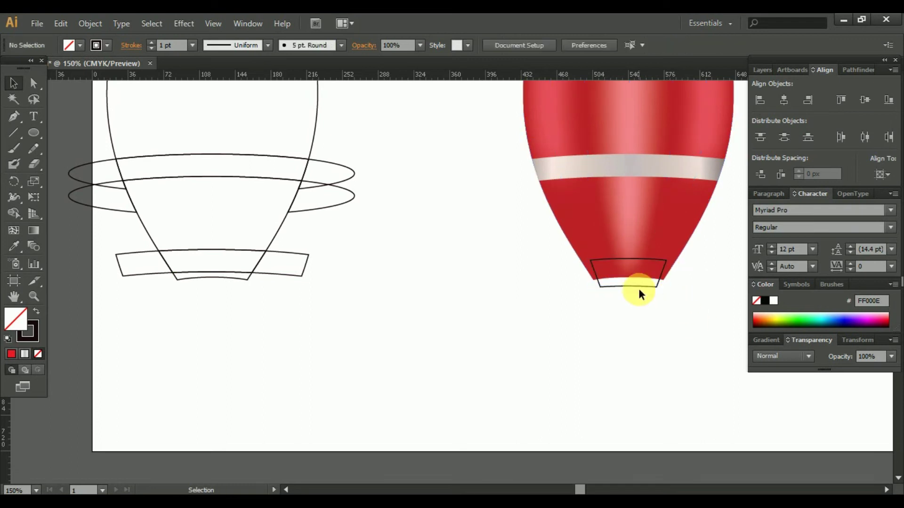
left_click(564, 167)
key("ctrl+minus")
key("ctrl+plus")
left_click(13, 83)
right_click(647, 303)
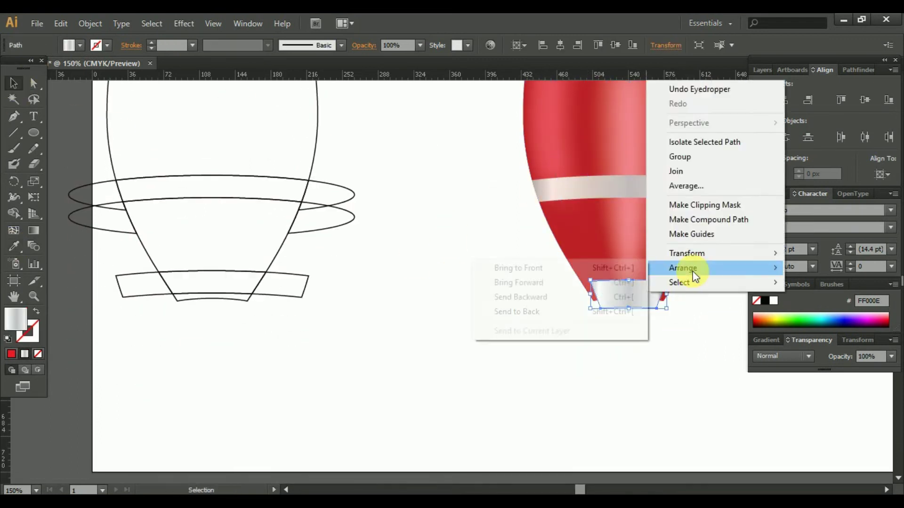
left_click(508, 308)
Adjust the cap's gradient direction with the Gradient tool
left_click(640, 303)
left_click(766, 340)
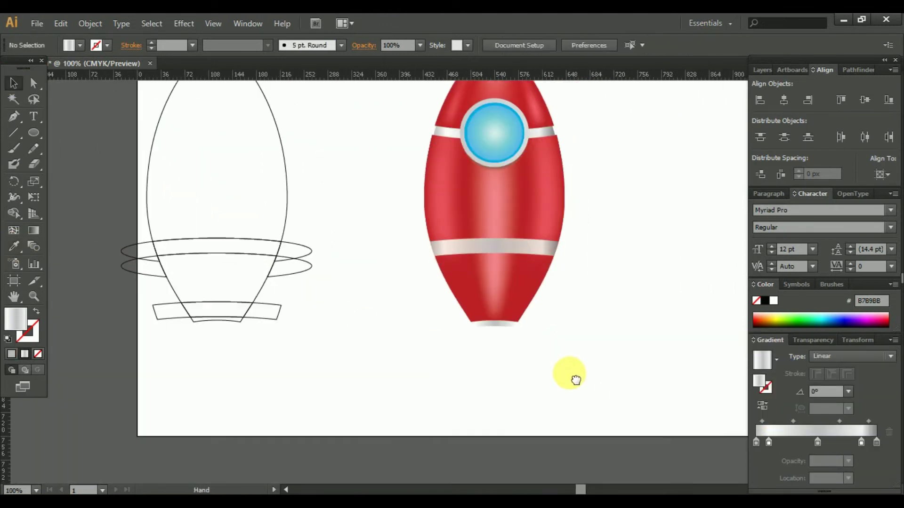
key("ctrl+plus")
key("ctrl+plus")
key("ctrl+plus")
left_click(480, 221)
key("g")
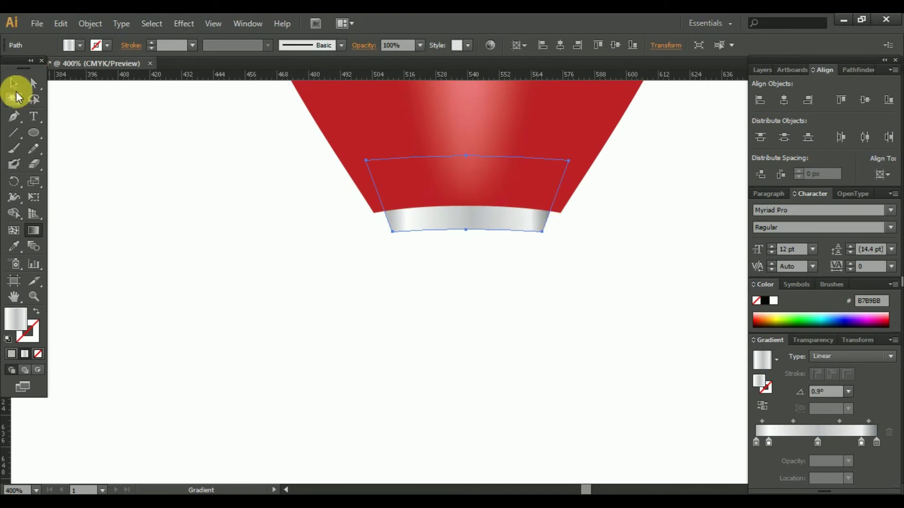
left_click(14, 84)
key("ctrl+0")
Centre the rocket in view and select the whole rocket group
left_click(439, 362)
key("ctrl+plus")
key("ctrl+plus")
key("ctrl+plus")
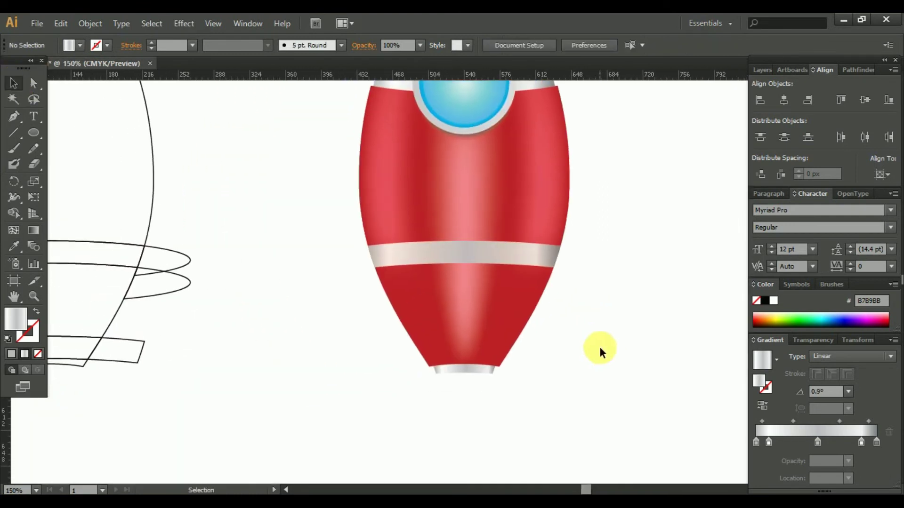
key("ctrl+0")
left_click_drag(359, 82, 625, 466)
key("ctrl+shift+a")
key("ctrl+1")
left_click_drag(631, 290, 540, 266)
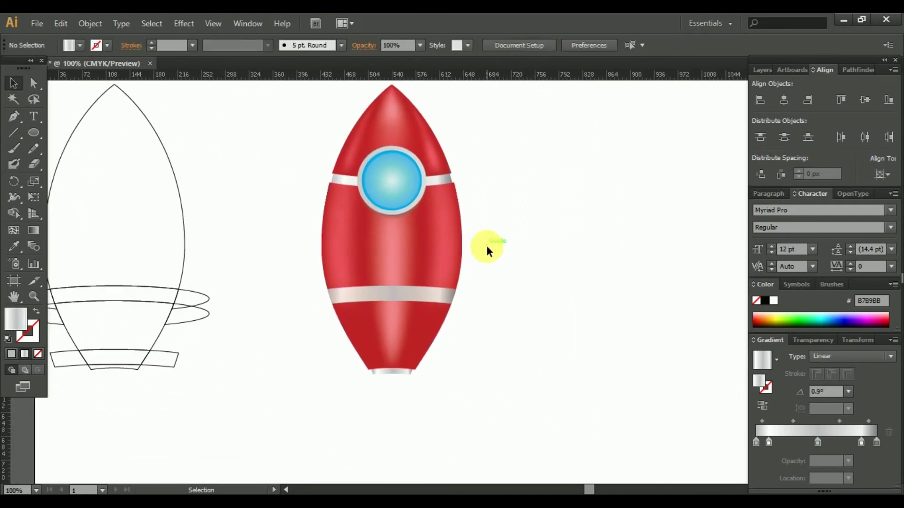
left_click(386, 219)
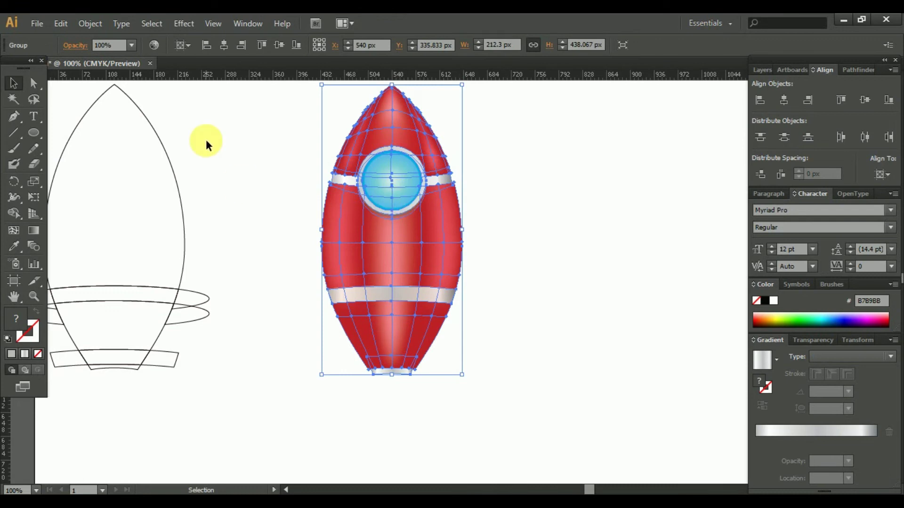
Draw a large circle centred on the rocket and send it behind
key("l")
mouse_move(397, 339)
left_mouse_down()
mouse_move(379, 301)
mouse_move(533, 421)
left_mouse_up()
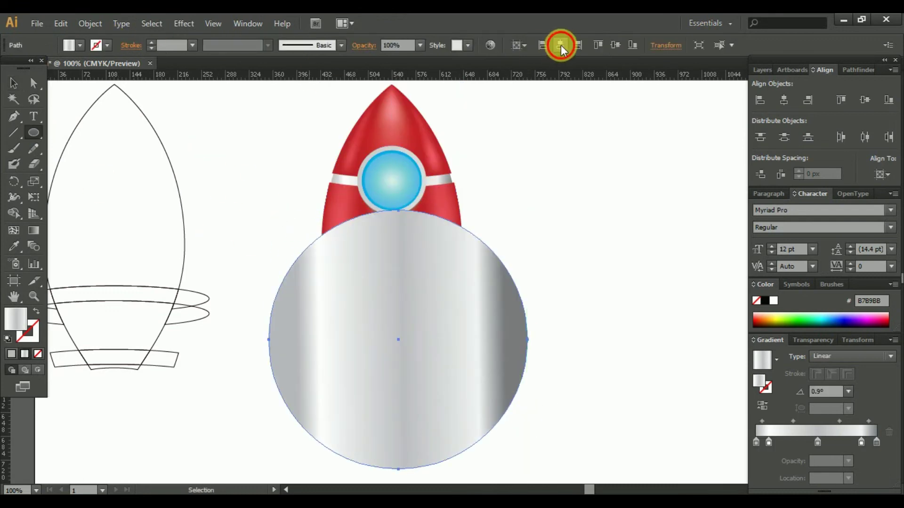
left_click(561, 40)
key("v")
right_click(438, 262)
left_click(631, 431)
scroll(456, 401, "down", 3)
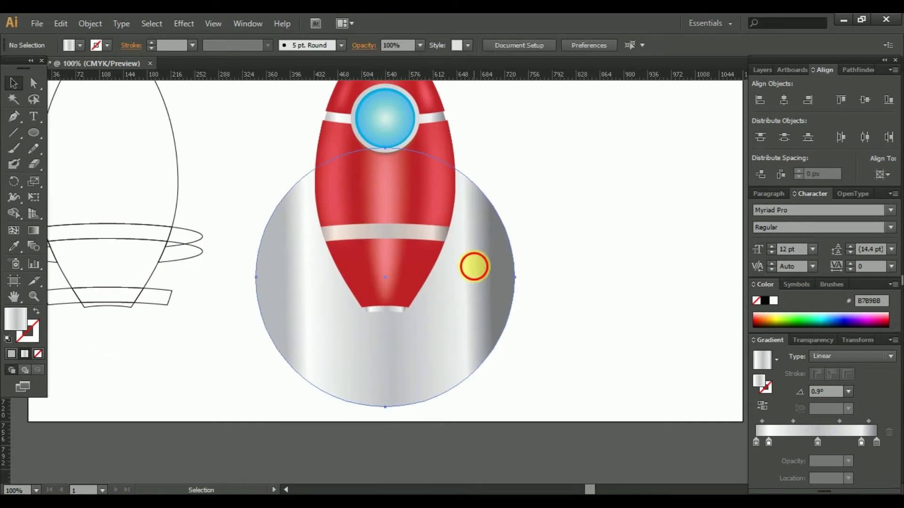
left_click_drag(472, 264, 483, 369)
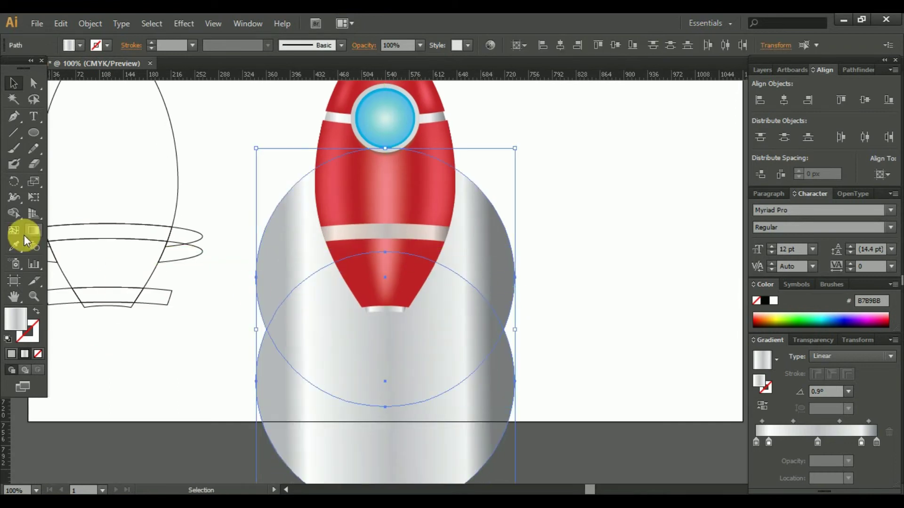
Subtract the overlapping circle area with Shape Builder to leave a crescent
left_click(23, 236)
left_click(432, 354, "alt")
left_click(13, 83)
right_click(479, 241)
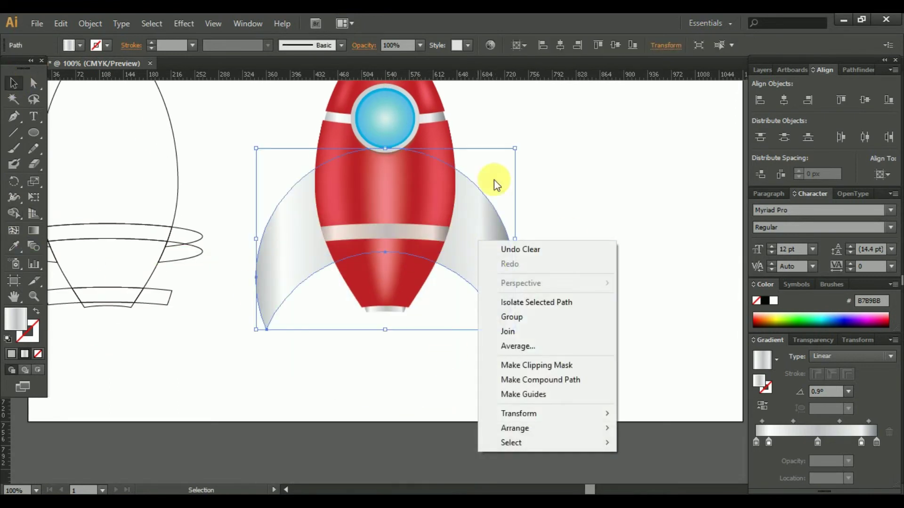
key("Escape")
Narrow the crescent to about 327 px wide and move it right of the rocket
left_click(323, 111, "shift")
left_click_drag(515, 238, 485, 255)
left_click(504, 270)
scroll(504, 271, "up", 2)
left_click(464, 282)
left_click_drag(386, 226, 383, 222)
left_click(518, 301)
left_click(473, 307)
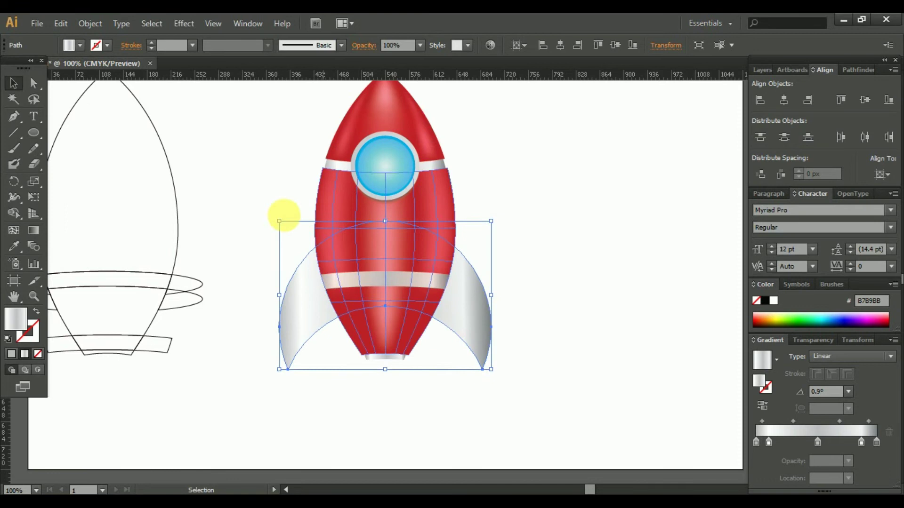
left_click_drag(283, 216, 736, 337)
Fill the crescent with the rocket's red and add mesh lines with a lighter red point
key("u")
left_click(486, 272)
key("ctrl+z")
key("i")
left_click(244, 146)
left_click(398, 318)
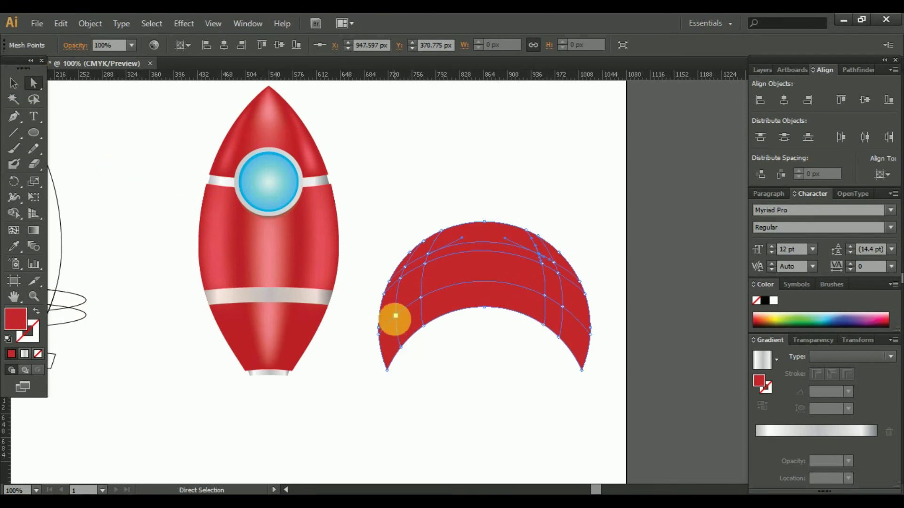
left_click(398, 280)
key("i")
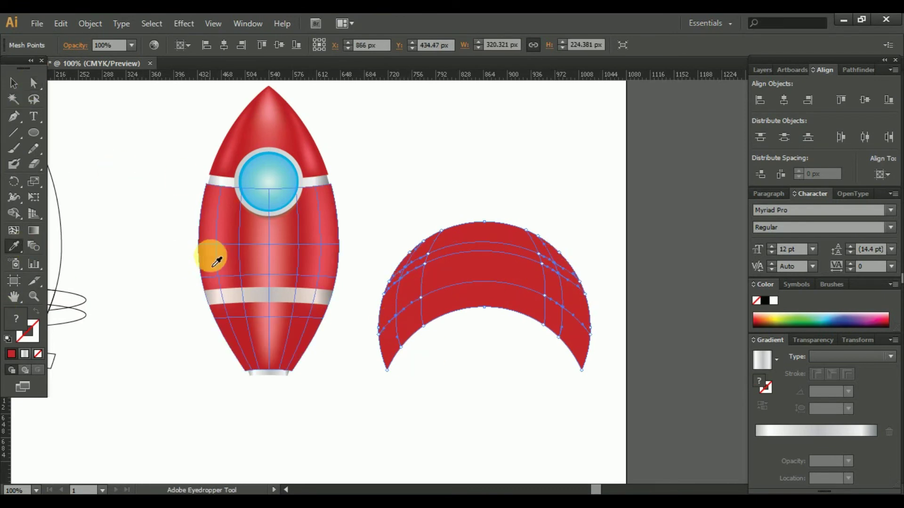
left_click(214, 262)
Move the crescent under the rocket as fins and send it to the back
left_click(14, 86)
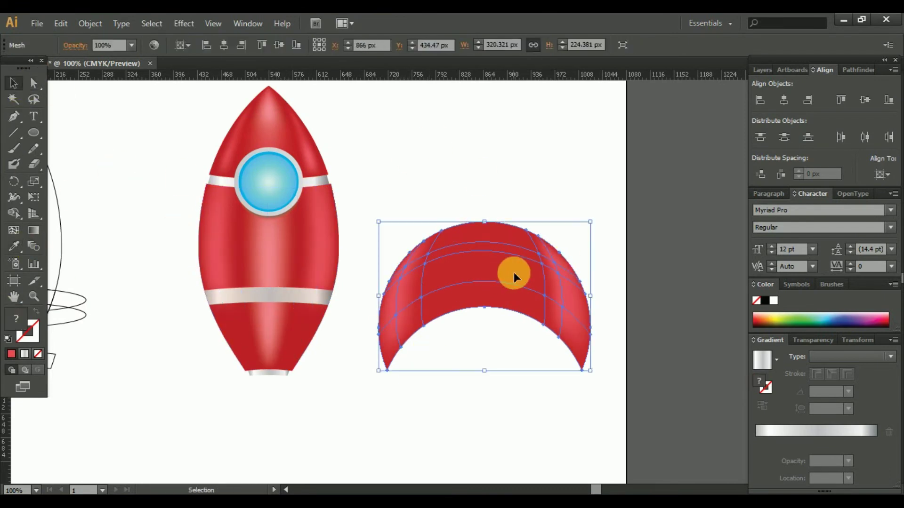
left_click_drag(514, 272, 298, 282)
key("ctrl+shift+bracketleft")
left_click(317, 433)
left_click_drag(317, 433, 445, 266)
left_click(439, 356)
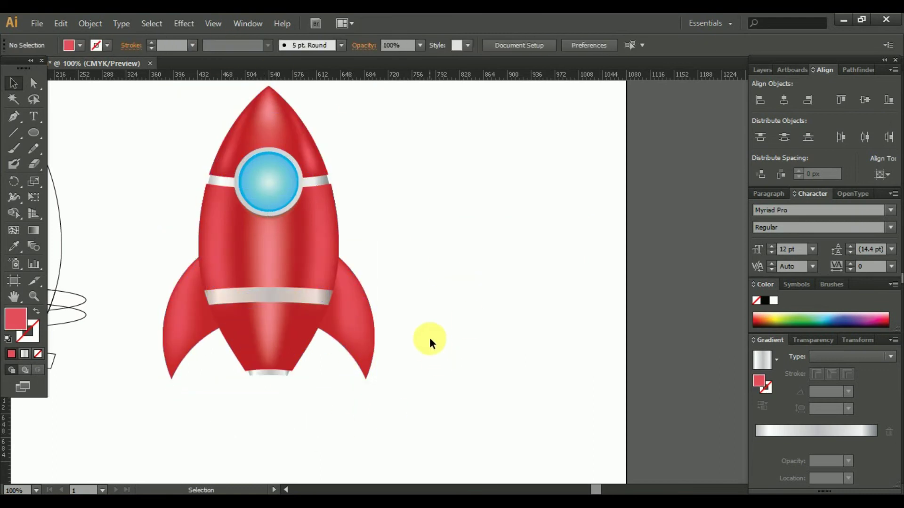
Zoom in and pick a mesh point on the fin mesh
key("ctrl+equal")
left_click(355, 322)
key("a")
left_click(349, 366)
key("i")
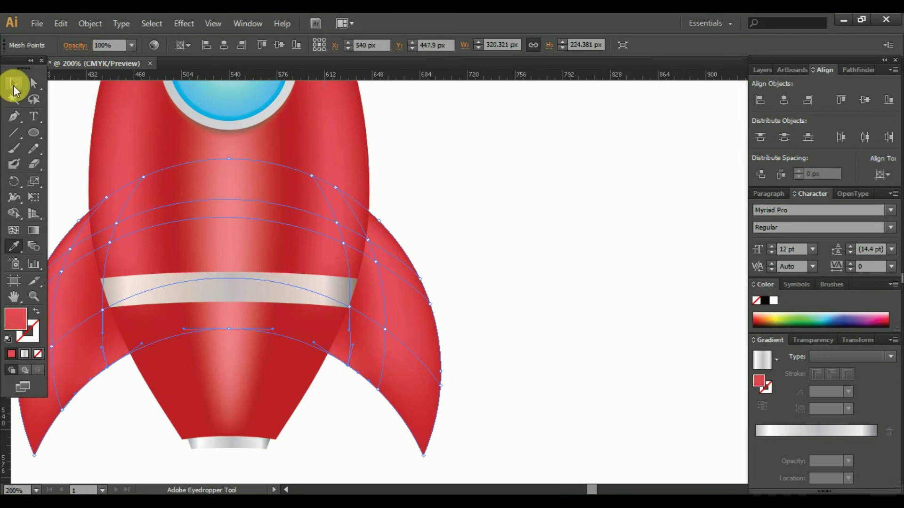
left_click(14, 85)
key("ctrl+minus")
Sample the fin's red onto left-fin mesh points, undoing the grey band turning red
left_click(479, 320)
left_click(33, 83)
left_click(328, 321)
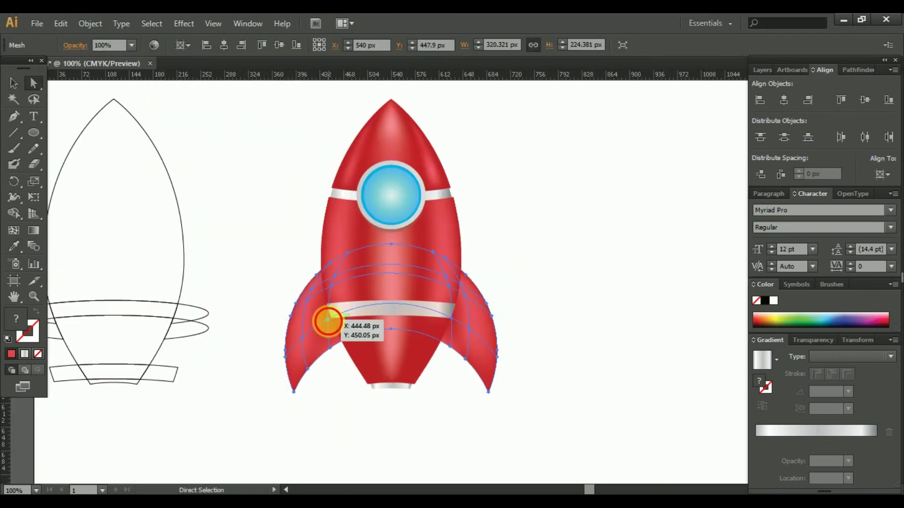
left_click(14, 246)
left_click(317, 333)
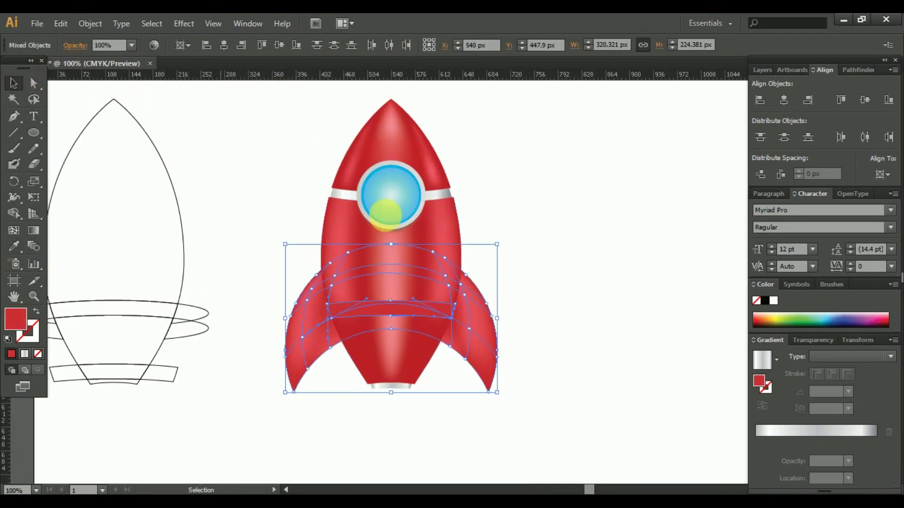
key("ctrl+z")
left_click(577, 318)
key("ctrl+z")
left_click(34, 83)
left_click(670, 325)
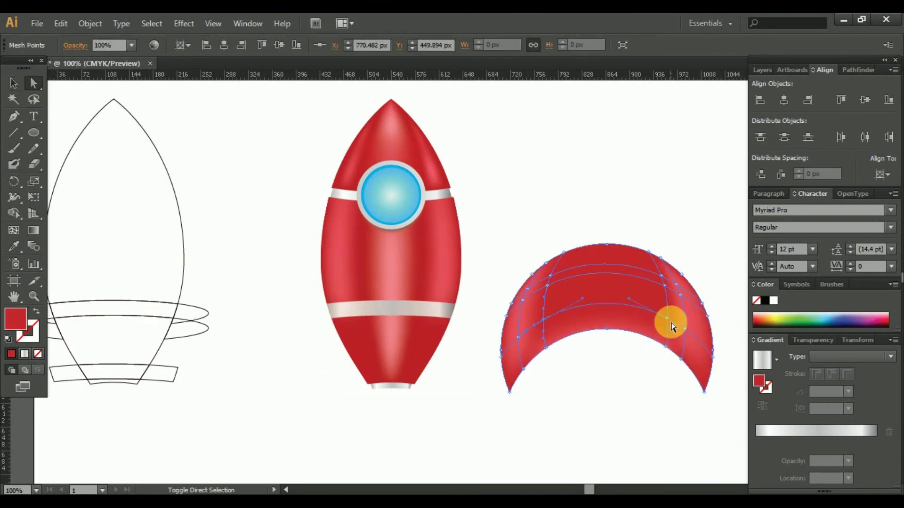
Move the fin mesh behind the rocket body and nudge the fins up
key("v")
left_click_drag(640, 269, 428, 281)
key("ctrl+shift+bracketleft")
left_click(525, 352)
left_click(495, 338)
key("shift+Up")
left_click(541, 345)
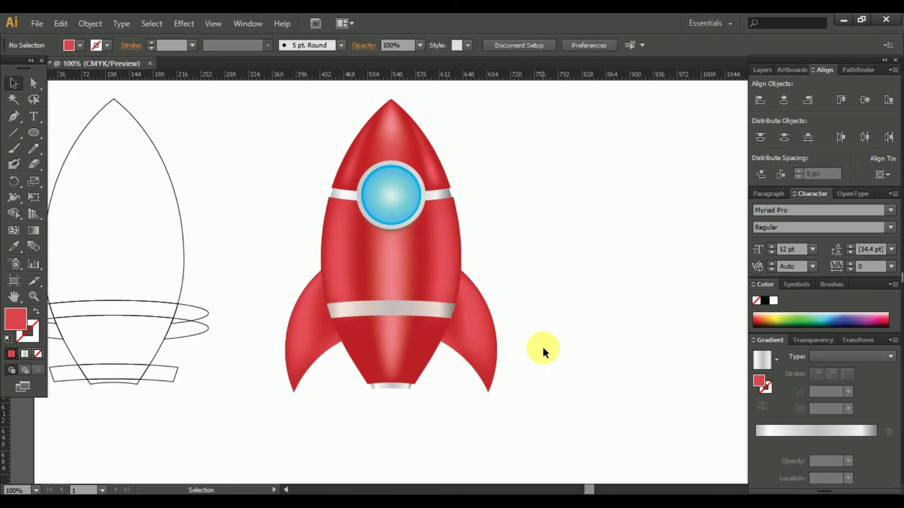
scroll(542, 346, "up", 2)
left_click(487, 364)
Draw a tall narrow ellipse for the centre fin and reposition it
left_click(615, 317)
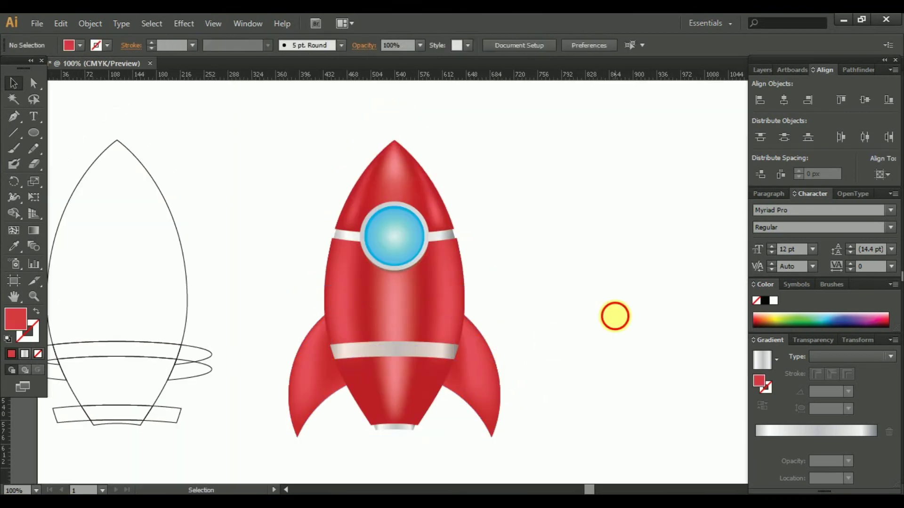
scroll(518, 348, "right", 2)
left_click_drag(549, 424, 549, 424)
key("v")
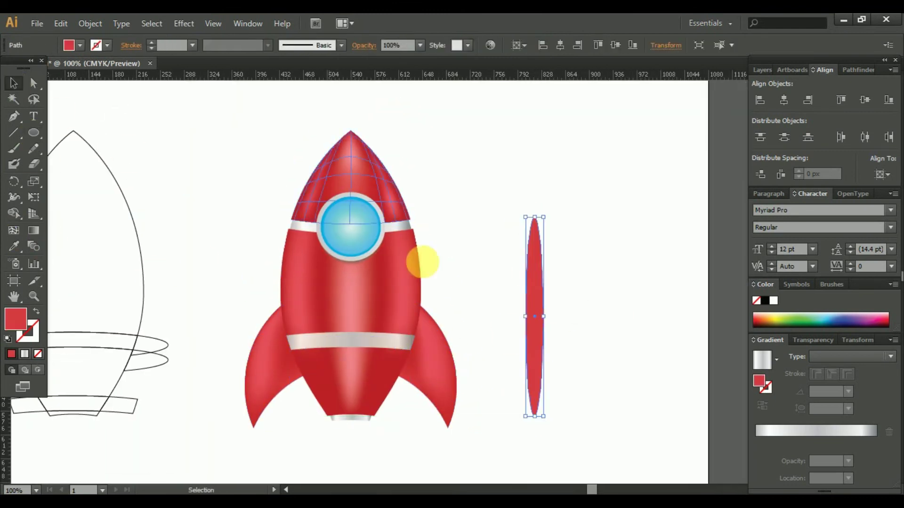
scroll(352, 355, "down", 2)
left_click_drag(352, 356, 557, 325)
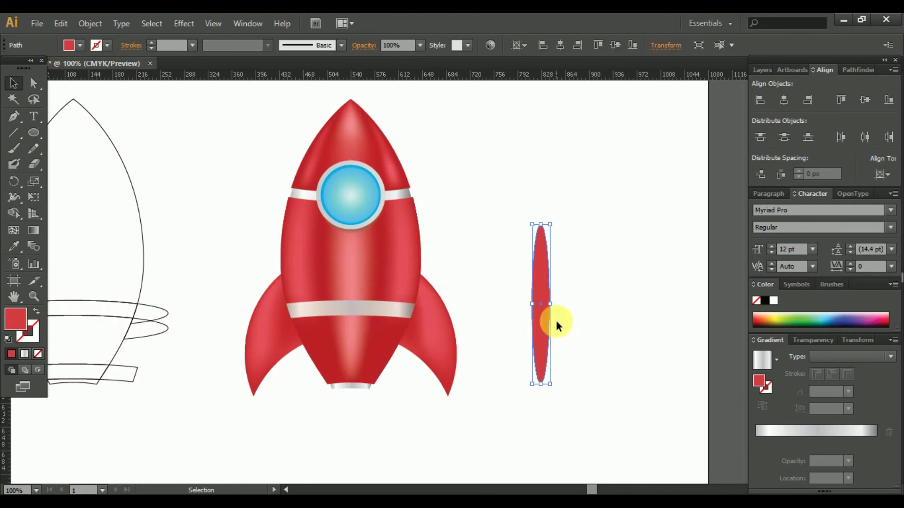
Add a middle mesh point to the ellipse coloured with a lighter pink highlight
left_click(548, 311)
scroll(546, 308, "up", 5)
scroll(495, 277, "up", 5)
left_click(437, 286)
key("q")
scroll(389, 238, "down", 5)
left_click(454, 278)
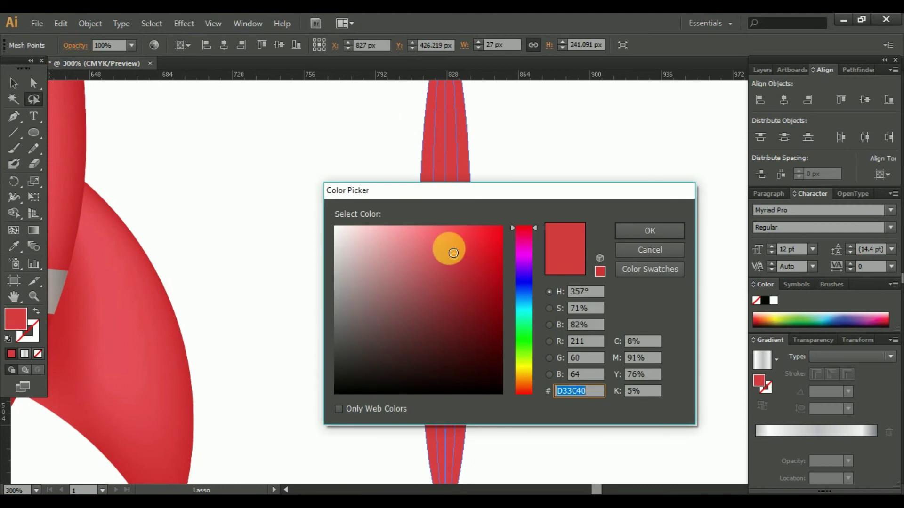
left_click(428, 243)
key("Return")
key("ctrl+plus")
Align the narrow ellipse to the rocket's centre line
key("i")
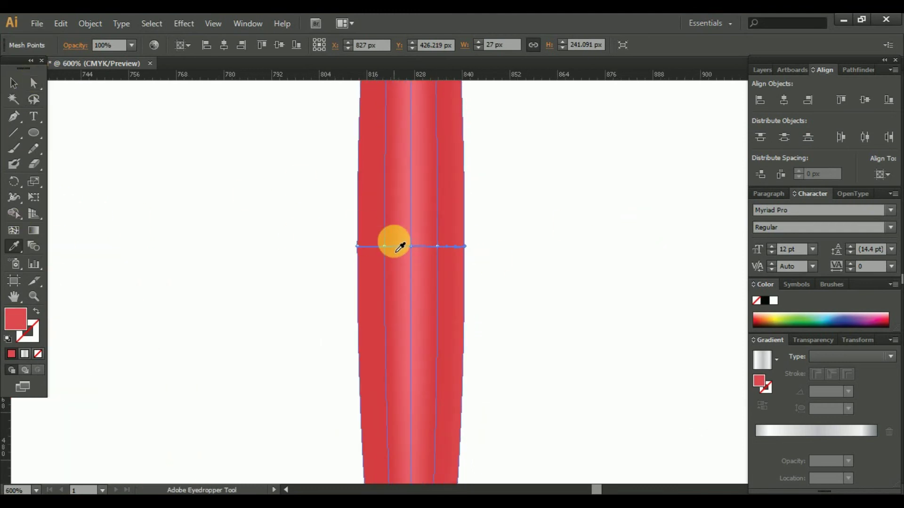
left_click(13, 83)
key("ctrl+minus")
key("ctrl+minus")
key("ctrl+minus")
left_click(535, 261)
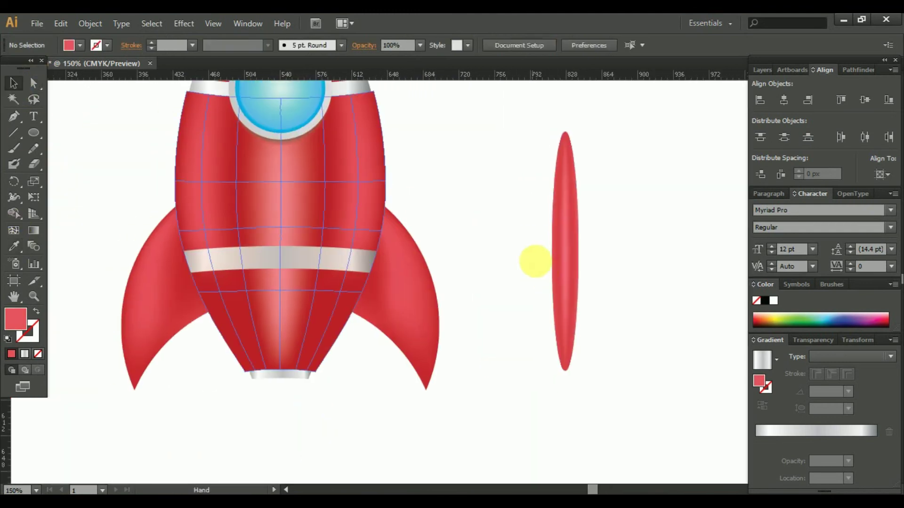
key("ctrl+a")
left_click(296, 46)
key("ctrl+shift+a")
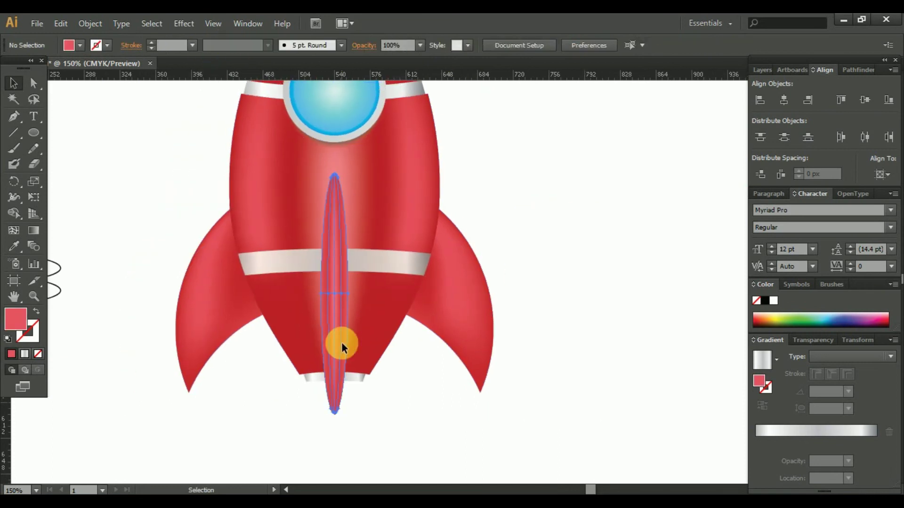
left_click(340, 328)
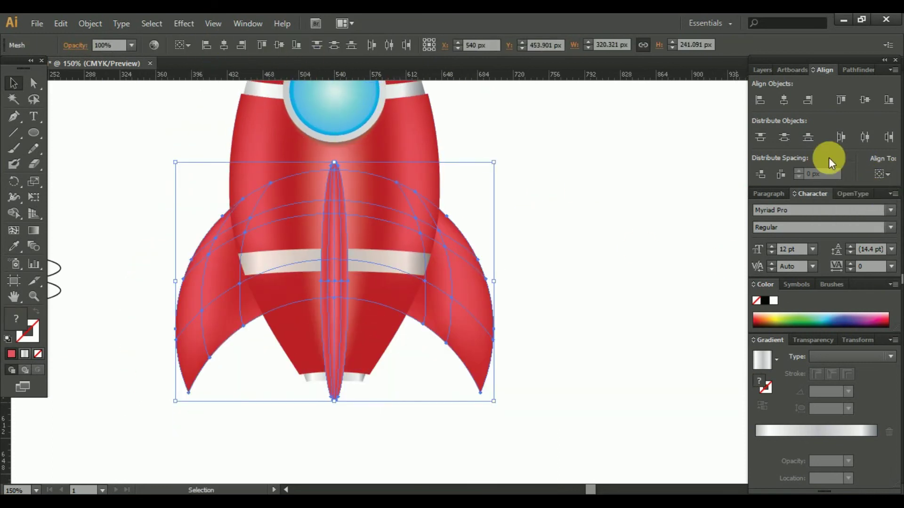
Sample the rocket body mesh's dark red for the centre fin
left_click(594, 263)
key("ctrl+0")
scroll(349, 201, "up", 3)
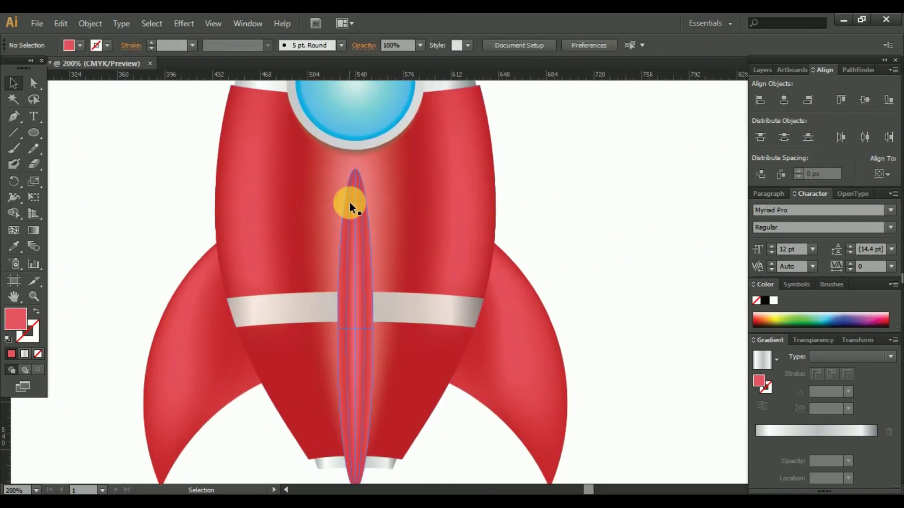
left_click(380, 181)
key("a")
left_click(356, 205)
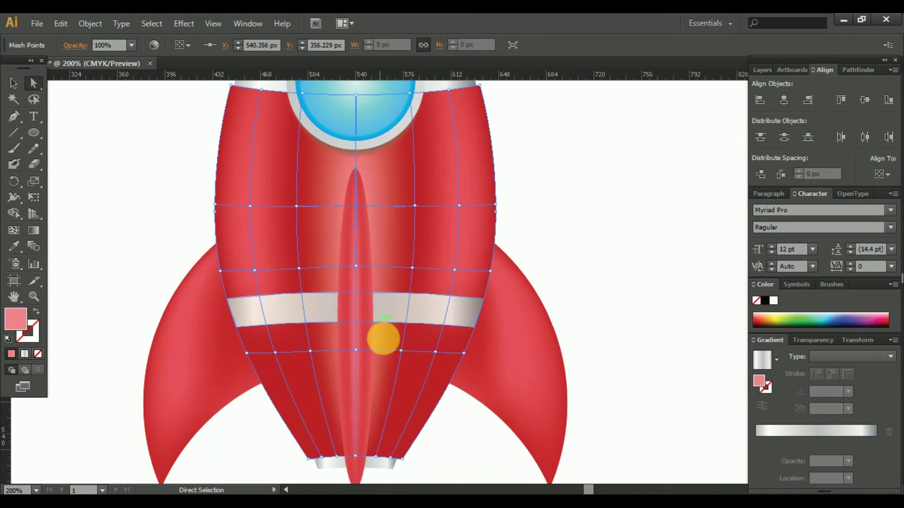
left_click(13, 83)
scroll(599, 248, "right", 5)
left_click(238, 188)
left_click(13, 245)
left_click(191, 216)
left_click(14, 82)
Select all rocket parts and group them with Ctrl+G
left_click(512, 278)
key("ctrl+1")
left_click(494, 262, "shift")
left_click(666, 286)
key("ctrl+minus")
key("ctrl+a")
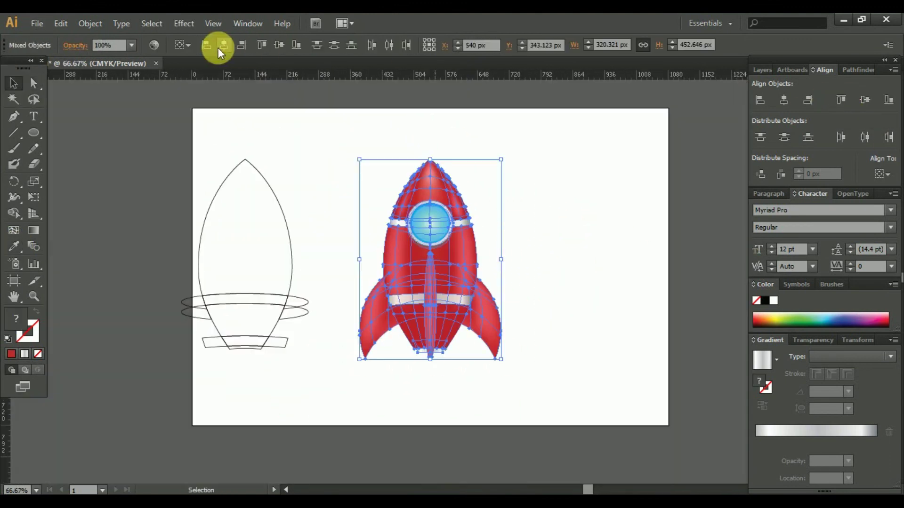
key("ctrl+g")
left_click(521, 391)
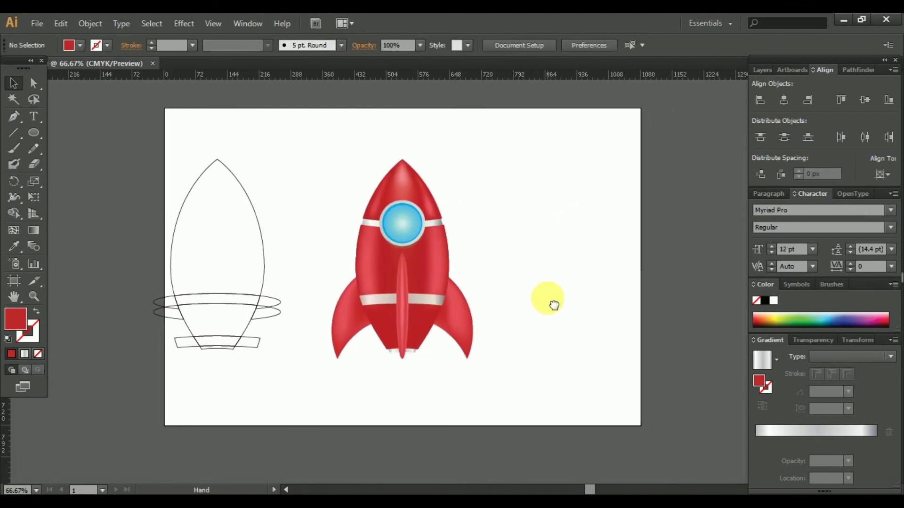
key("ctrl+plus")
key("ctrl+plus")
Draw a rectangle below the nozzle, widen its bottom into a trapezoid, send it backward
left_click(34, 146)
key("v")
mouse_move(474, 364)
left_mouse_down()
mouse_move(469, 357)
mouse_move(445, 471)
left_mouse_up()
mouse_move(469, 403)
left_mouse_down()
mouse_move(525, 402)
mouse_move(488, 403)
left_mouse_up()
right_click(451, 283)
left_click(621, 489)
left_click(488, 299)
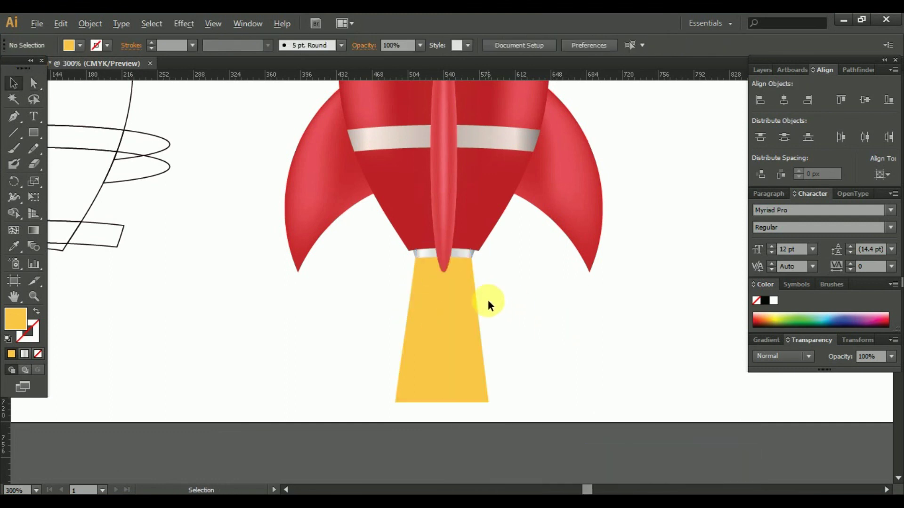
key("ctrl+equal")
key("ctrl+equal")
key("ctrl+equal")
key("ctrl+minus")
key("ctrl+minus")
key("ctrl+minus")
Give the trapezoid a top-to-bottom linear gradient with yellow stops
left_click(503, 345)
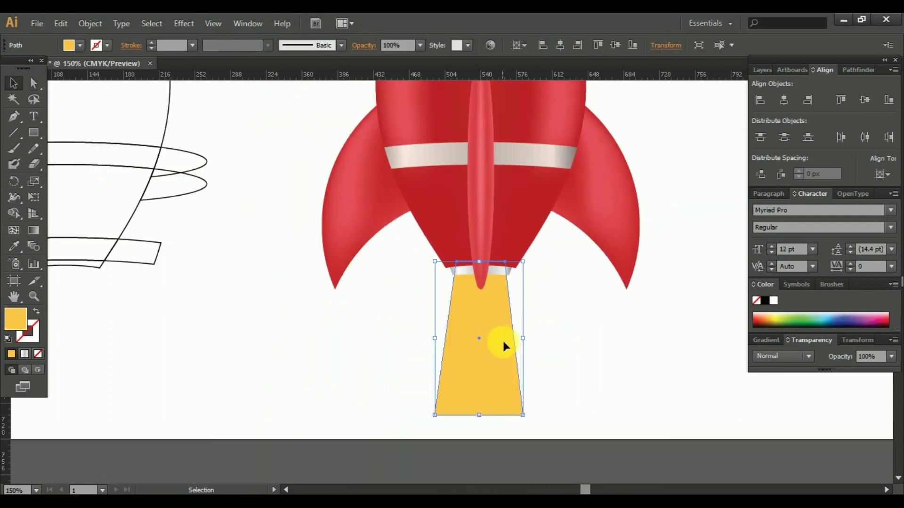
left_click(767, 347)
left_click(767, 363)
left_click_drag(480, 266, 486, 417)
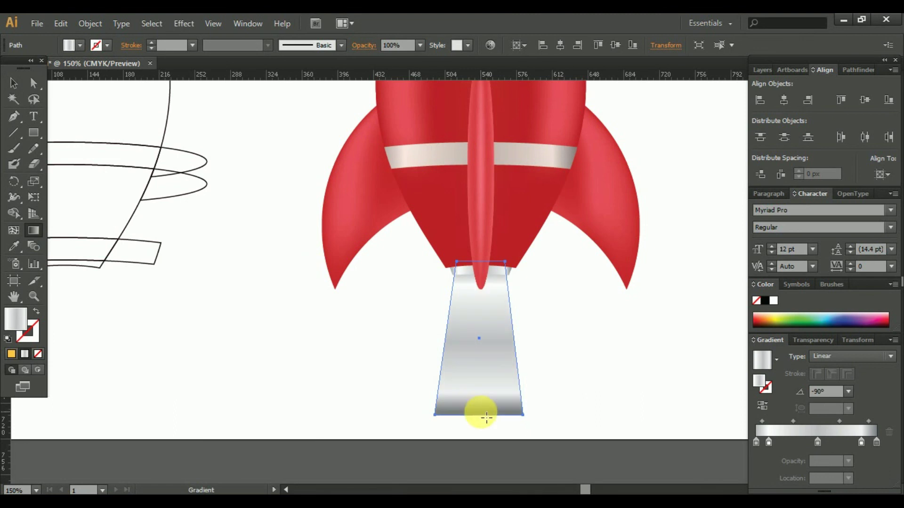
left_click_drag(765, 443, 863, 444)
left_click(777, 326)
left_click(770, 326)
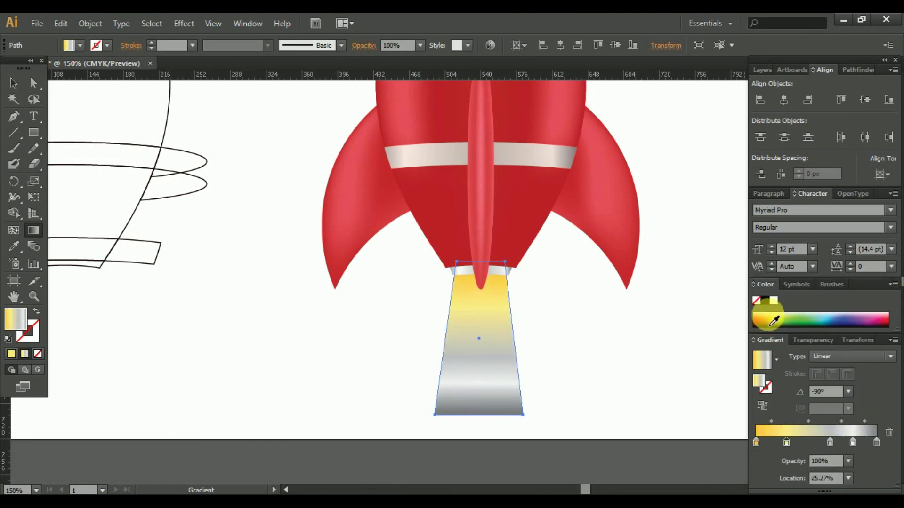
Make the middle stop yellow and the 80% end stop 0% opacity
left_click(829, 444)
left_click(779, 326)
left_click(852, 443)
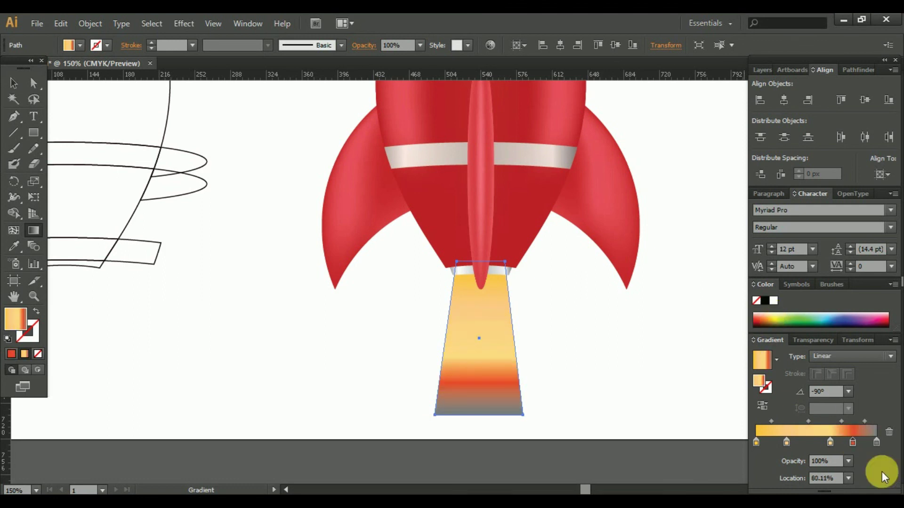
left_click(847, 461)
left_click(862, 300)
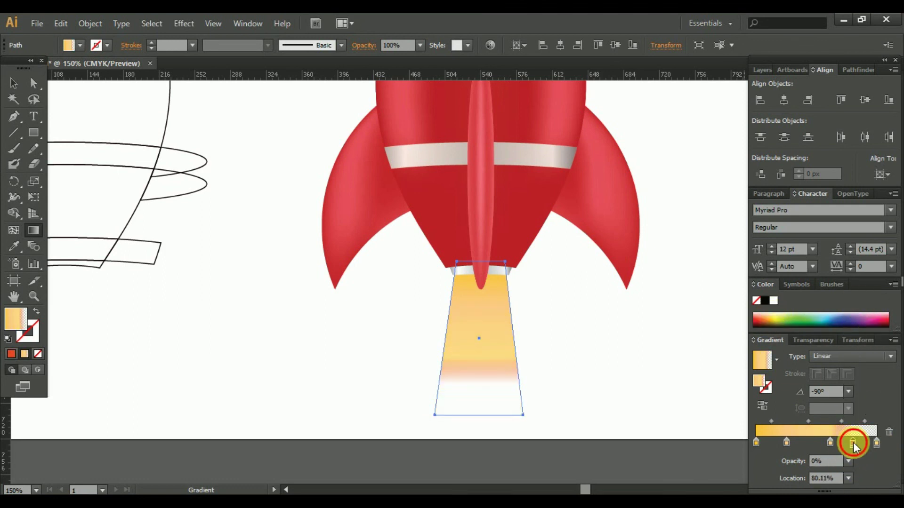
Check the fading flame and fit the whole artboard in view
left_click(14, 83)
key("ctrl+0")
scroll(569, 326, "up", 3)
left_click(453, 309)
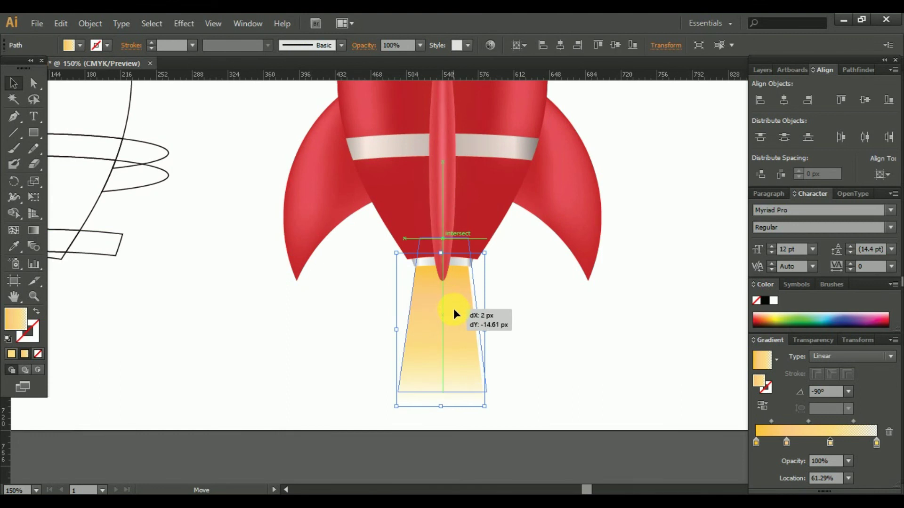
left_click(574, 336)
scroll(575, 336, "down", 3)
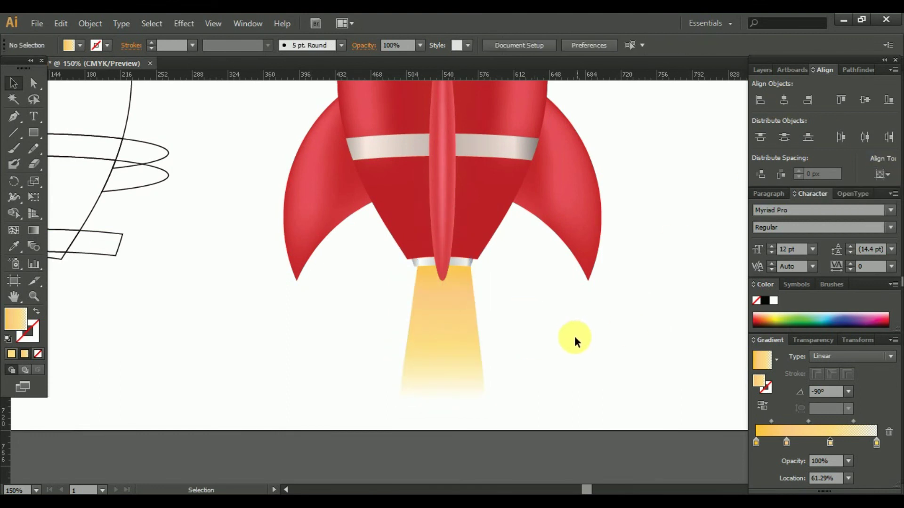
scroll(469, 331, "up", 3)
key("ctrl+0")
scroll(544, 339, "right", 2)
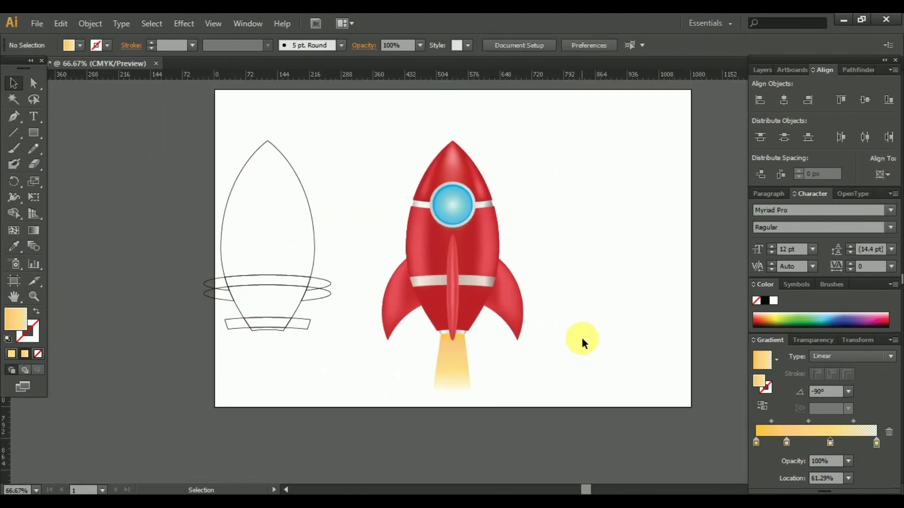